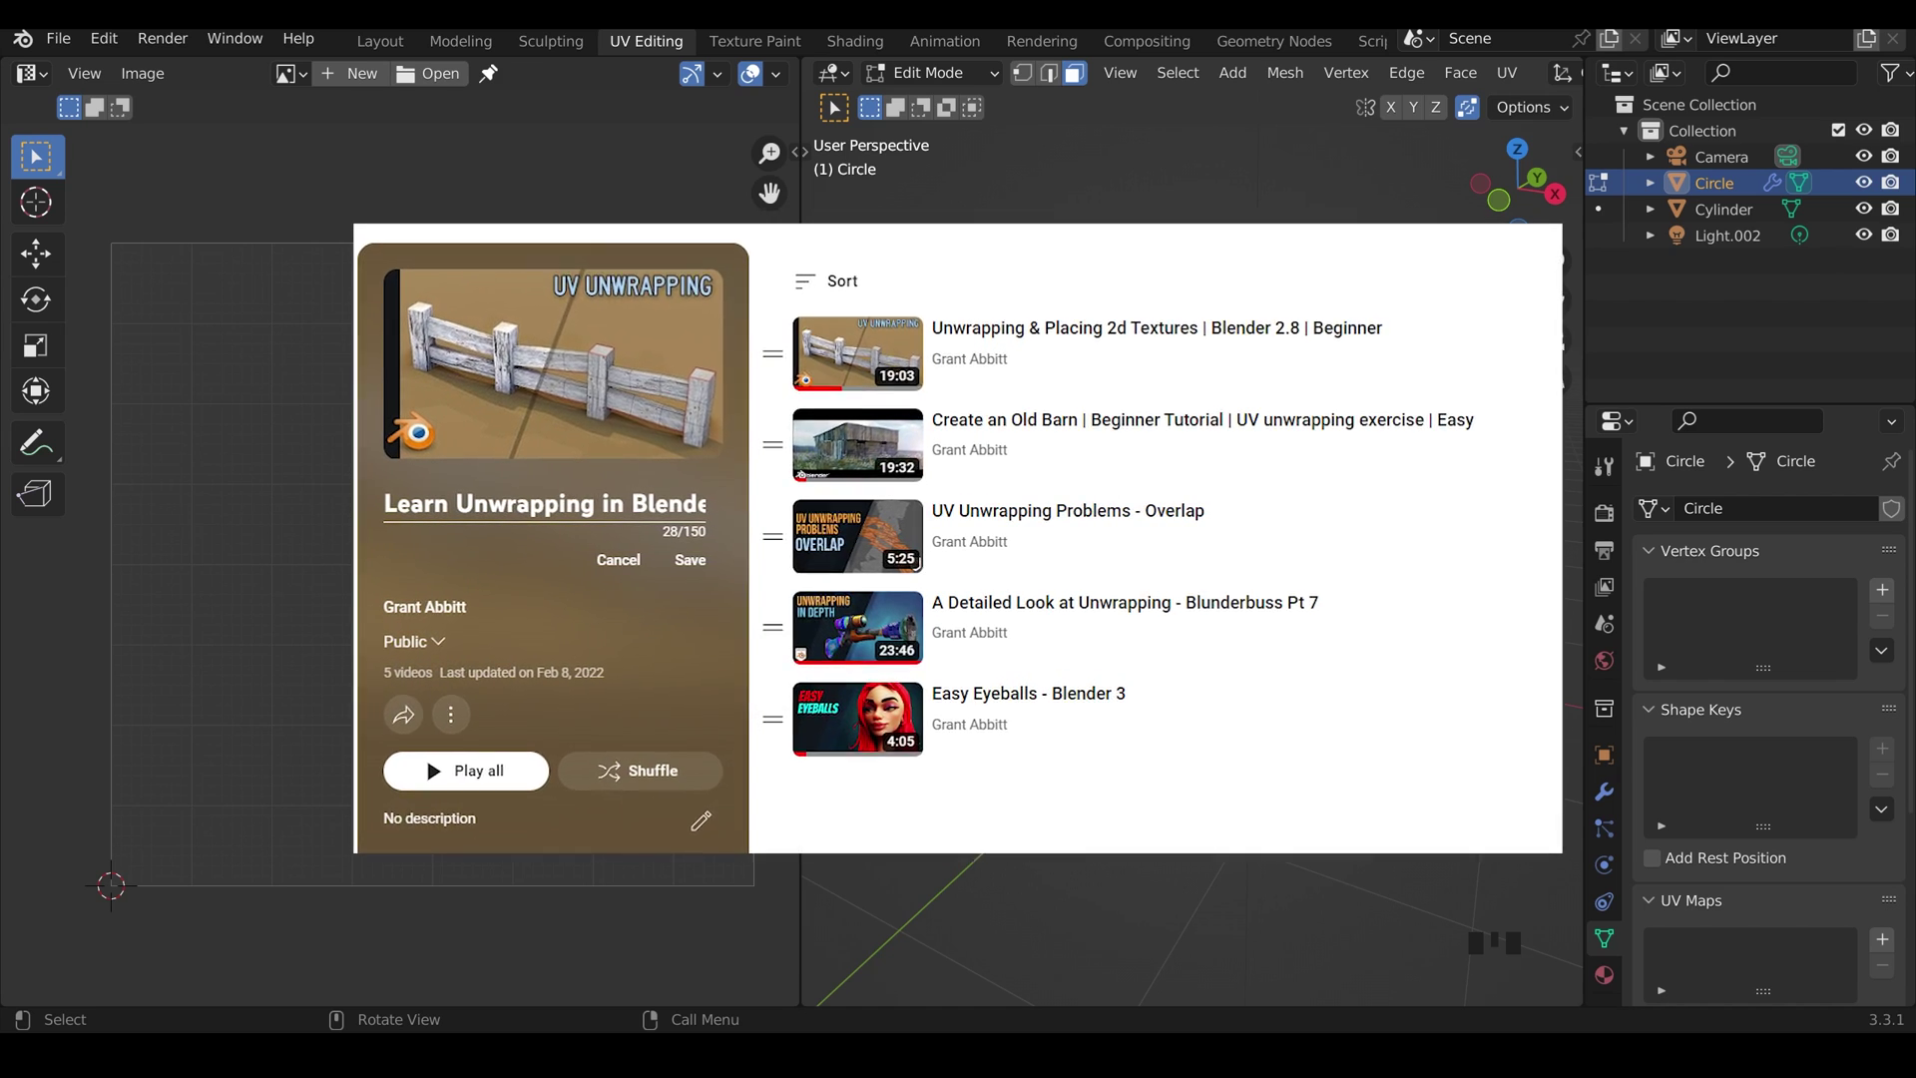
# Select the whole tower mesh and apply Unwrap to generate its UV islands.
pyautogui.press('a')
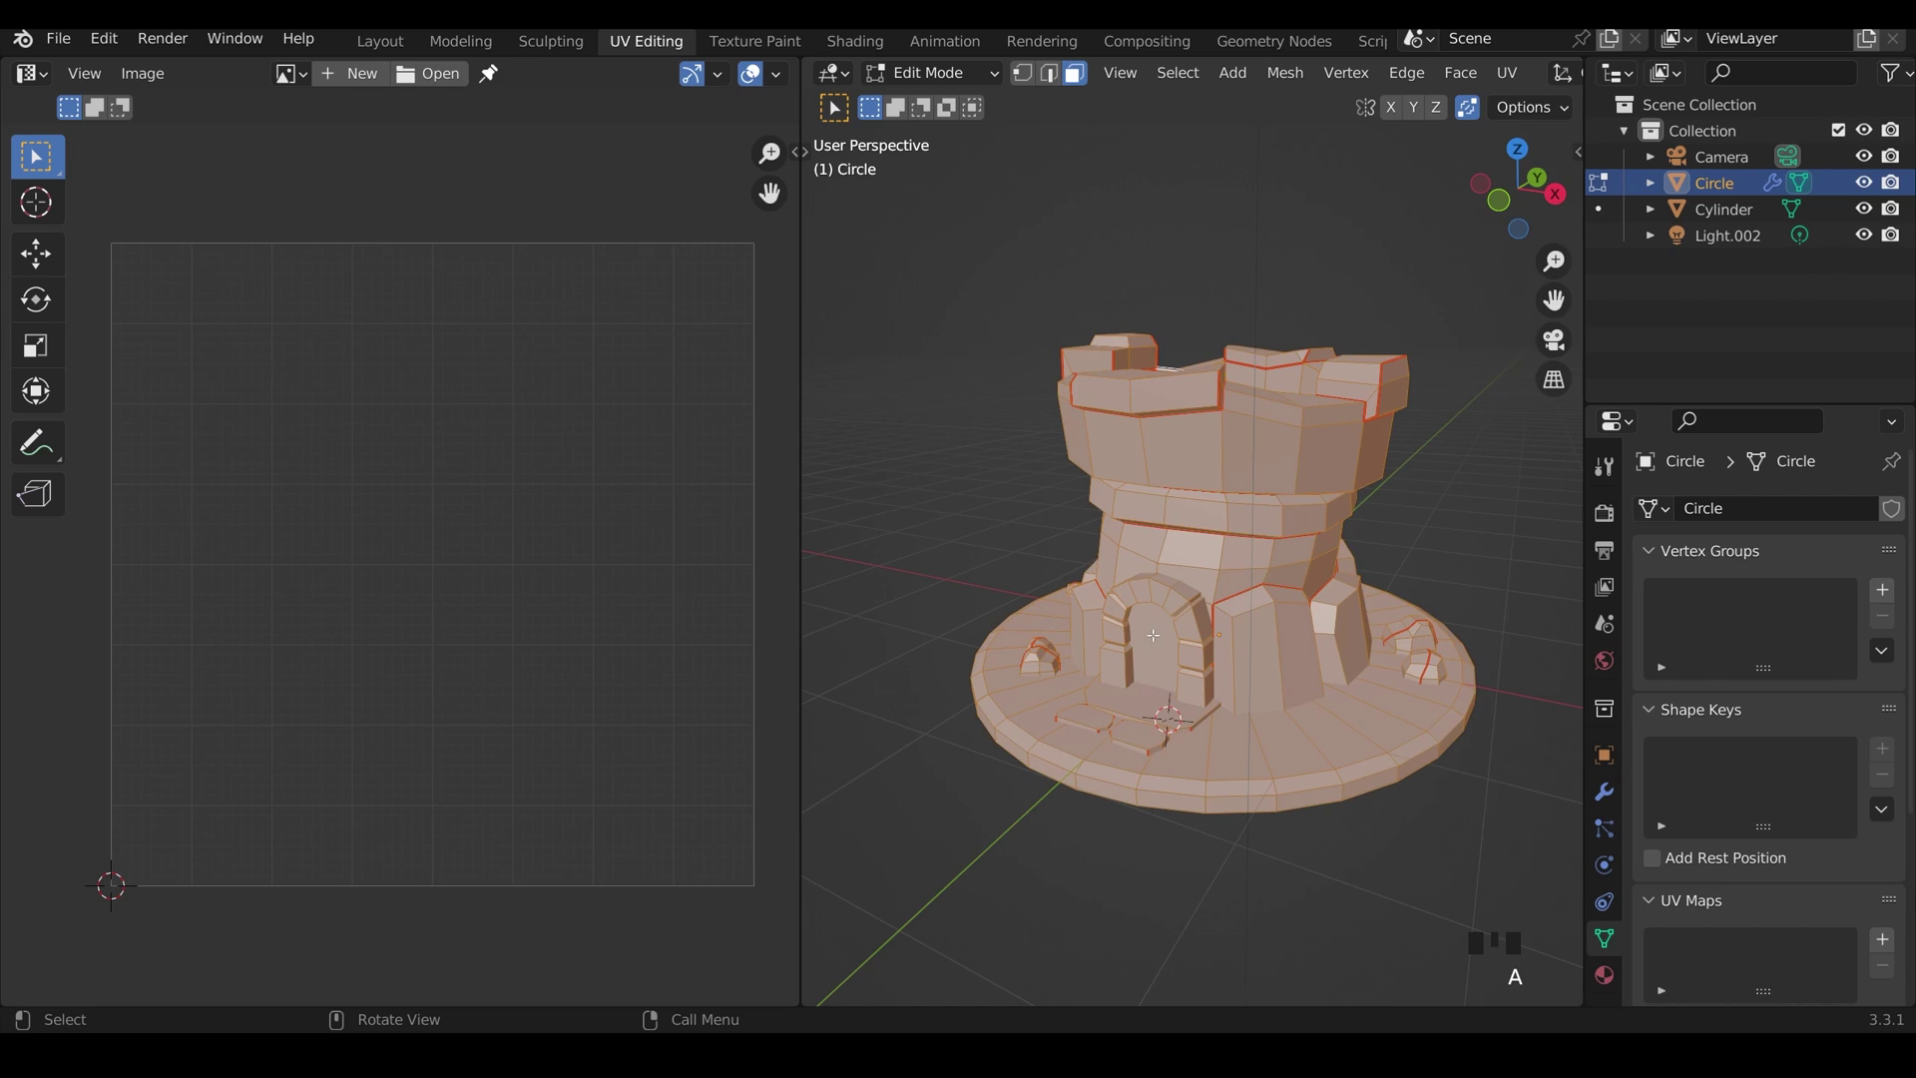
pyautogui.press('u')
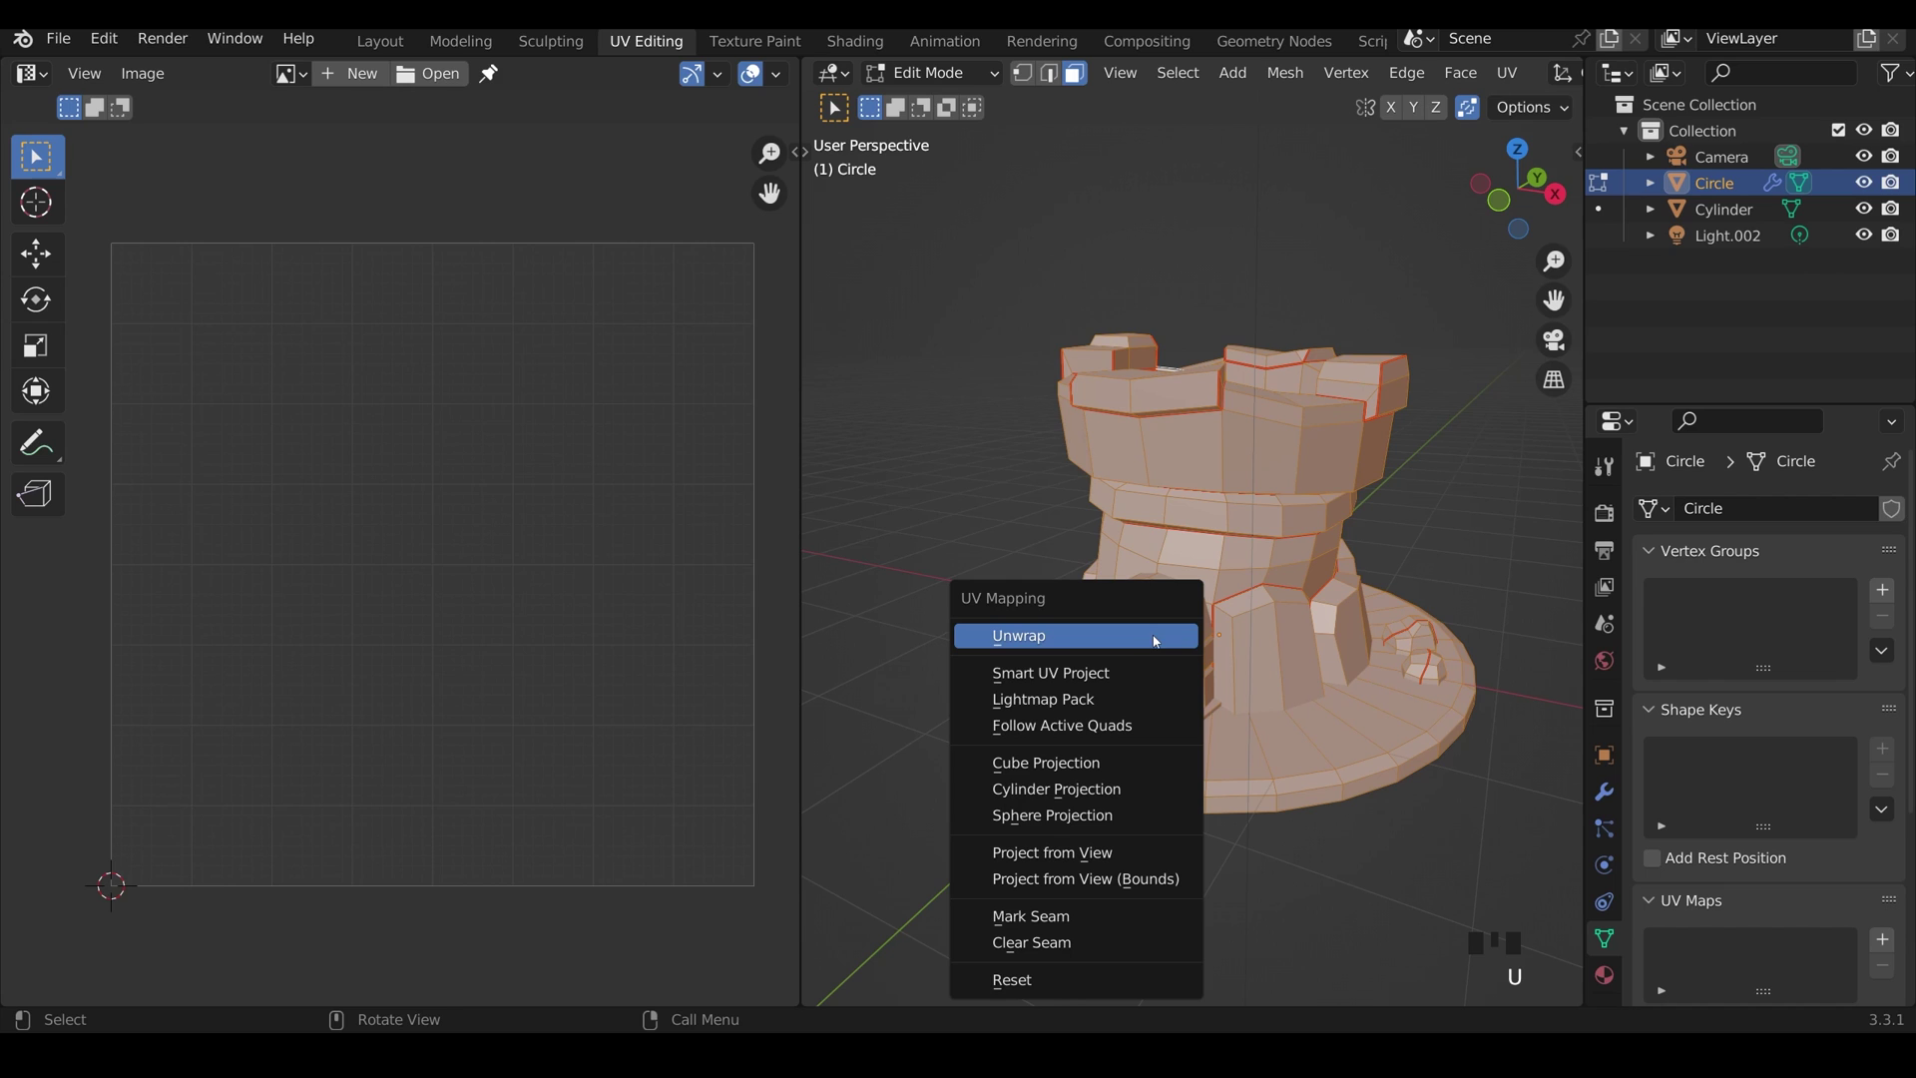
pyautogui.click(1064, 637)
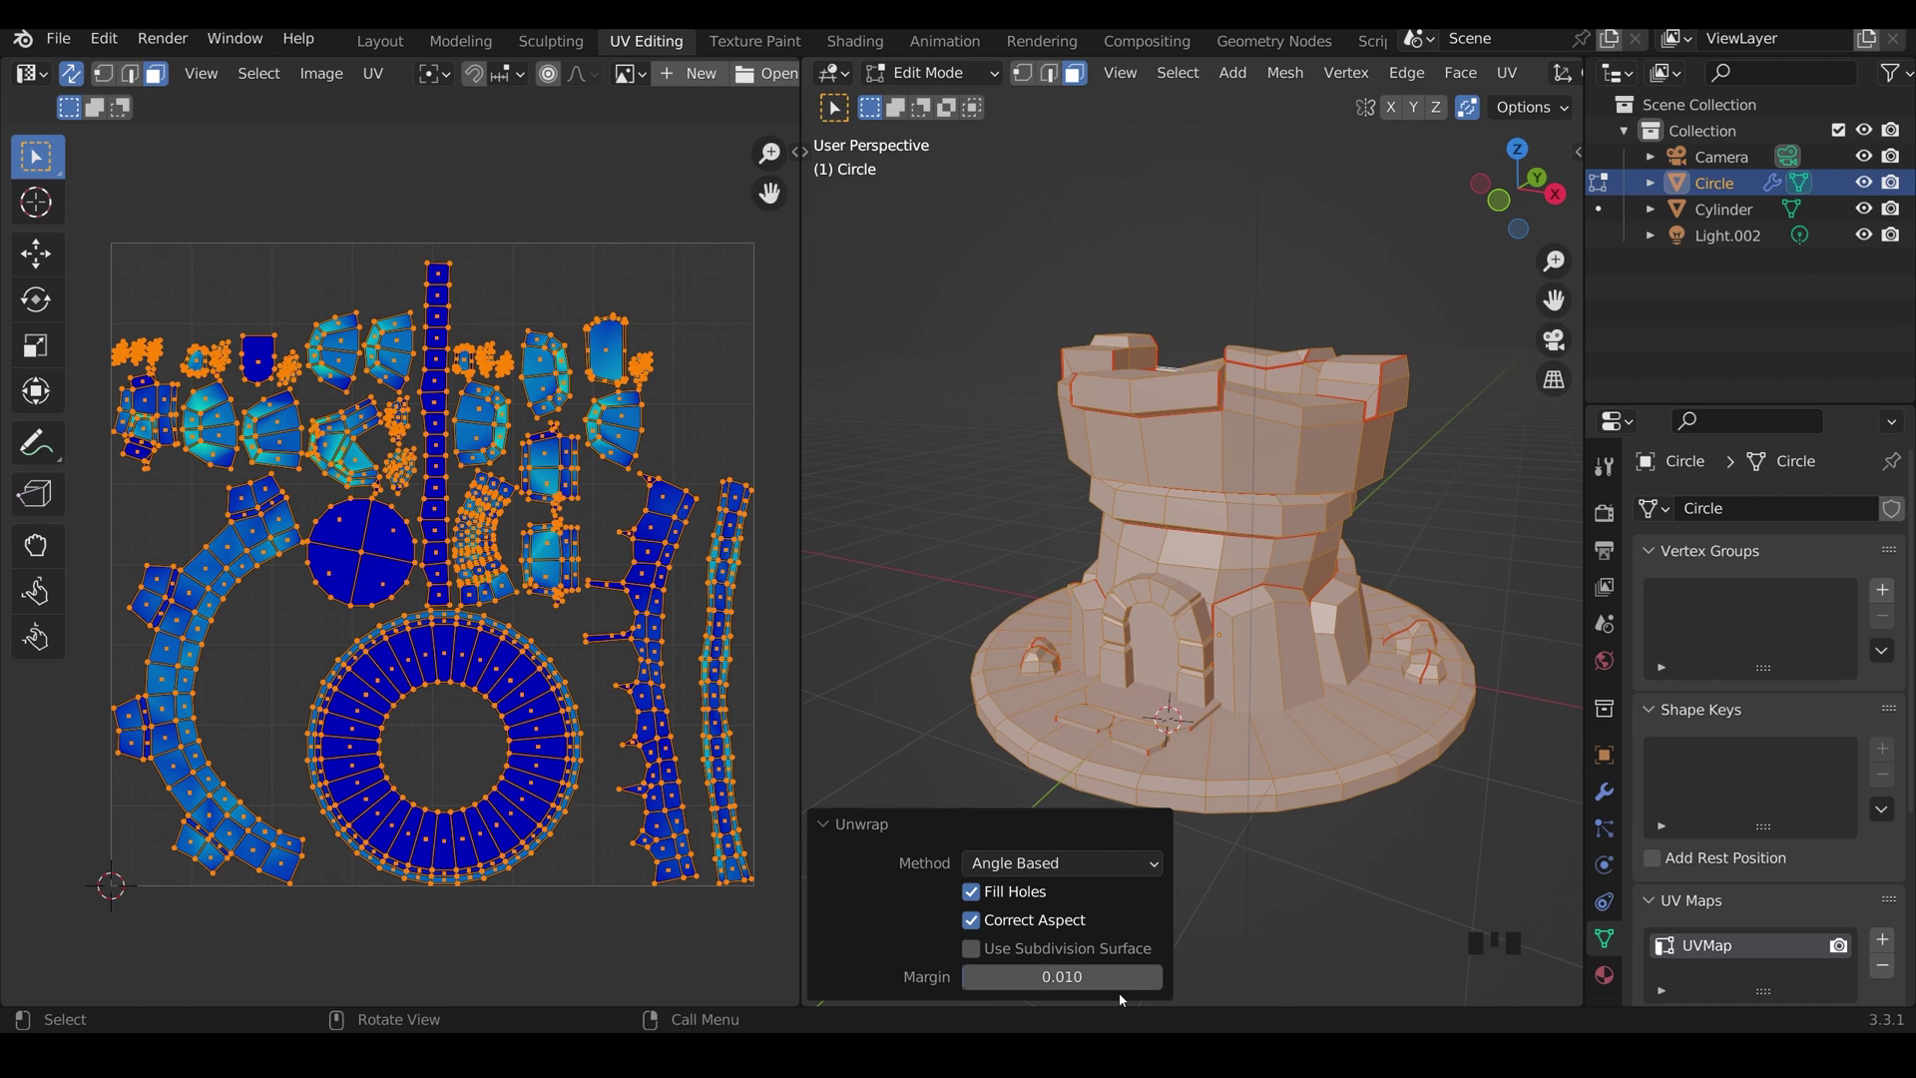
pyautogui.click(1062, 976)
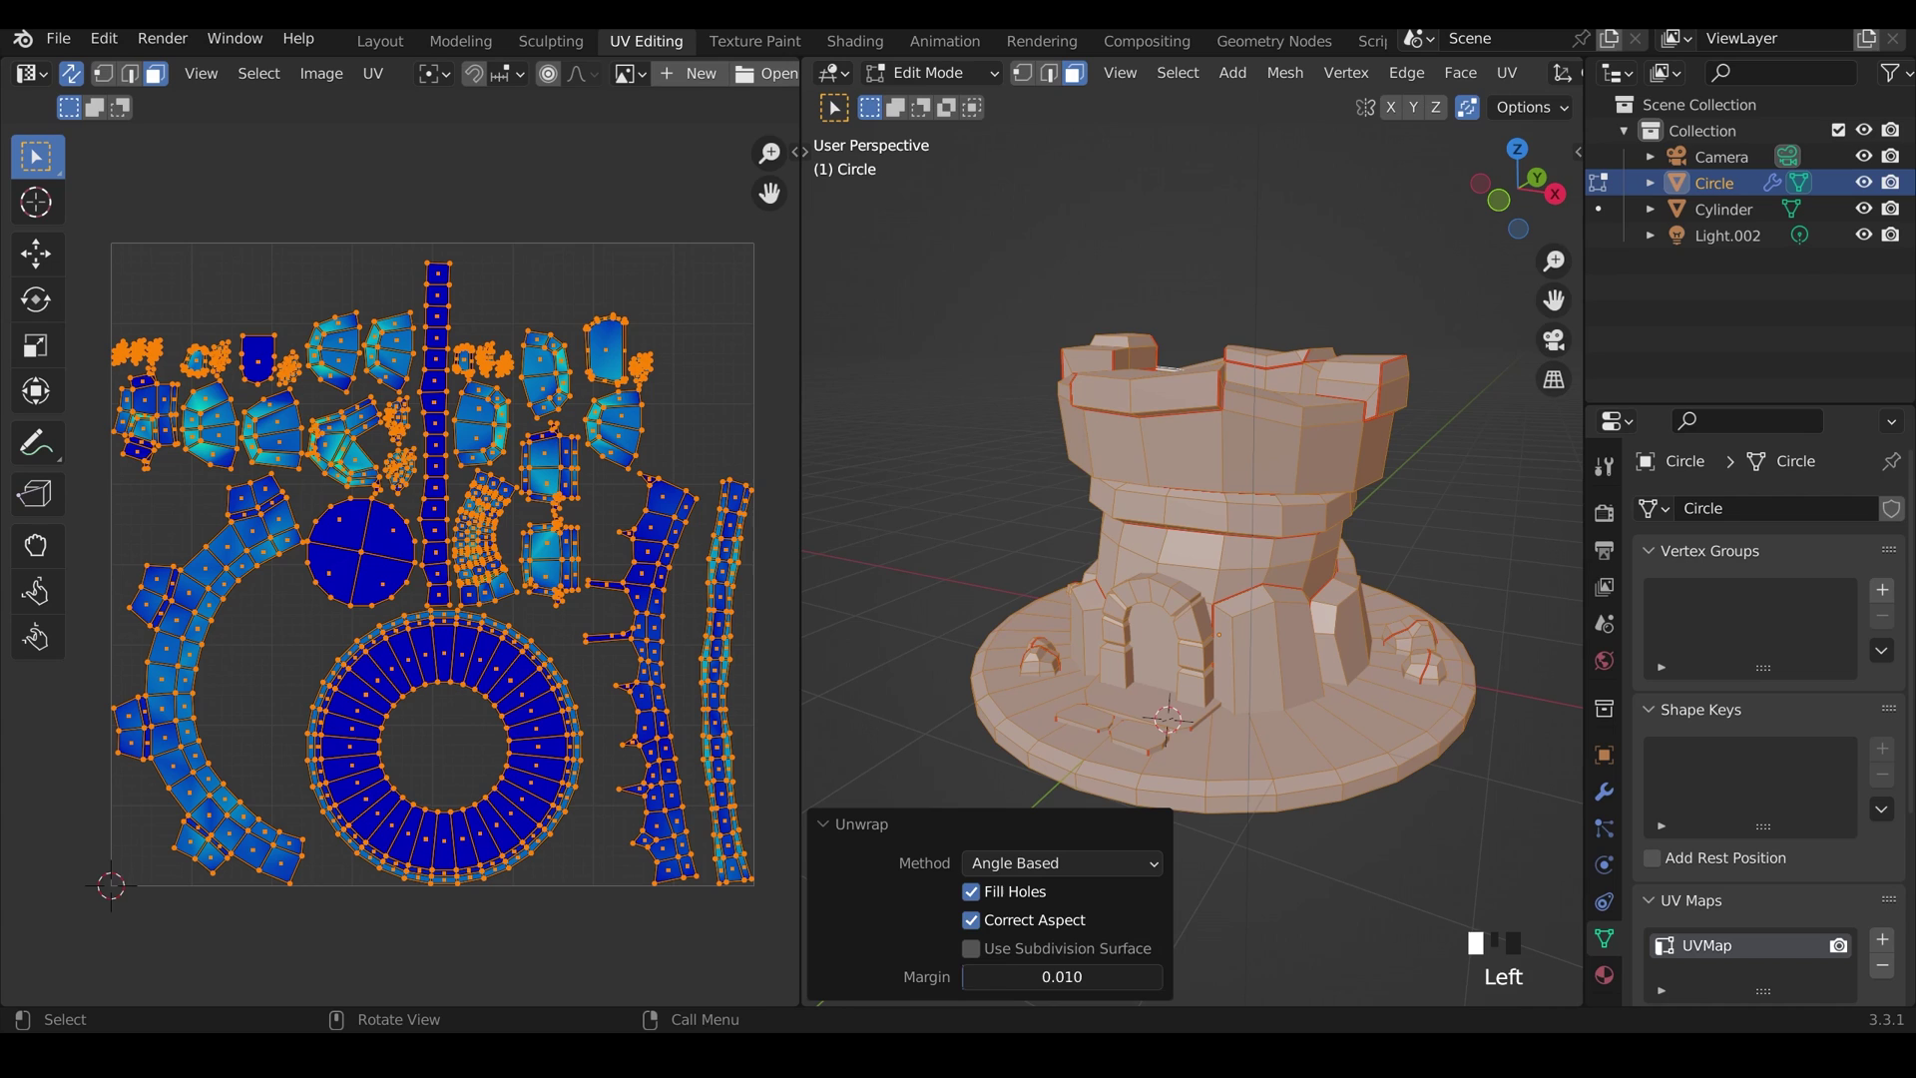
pyautogui.write('.03')
pyautogui.press('Return')
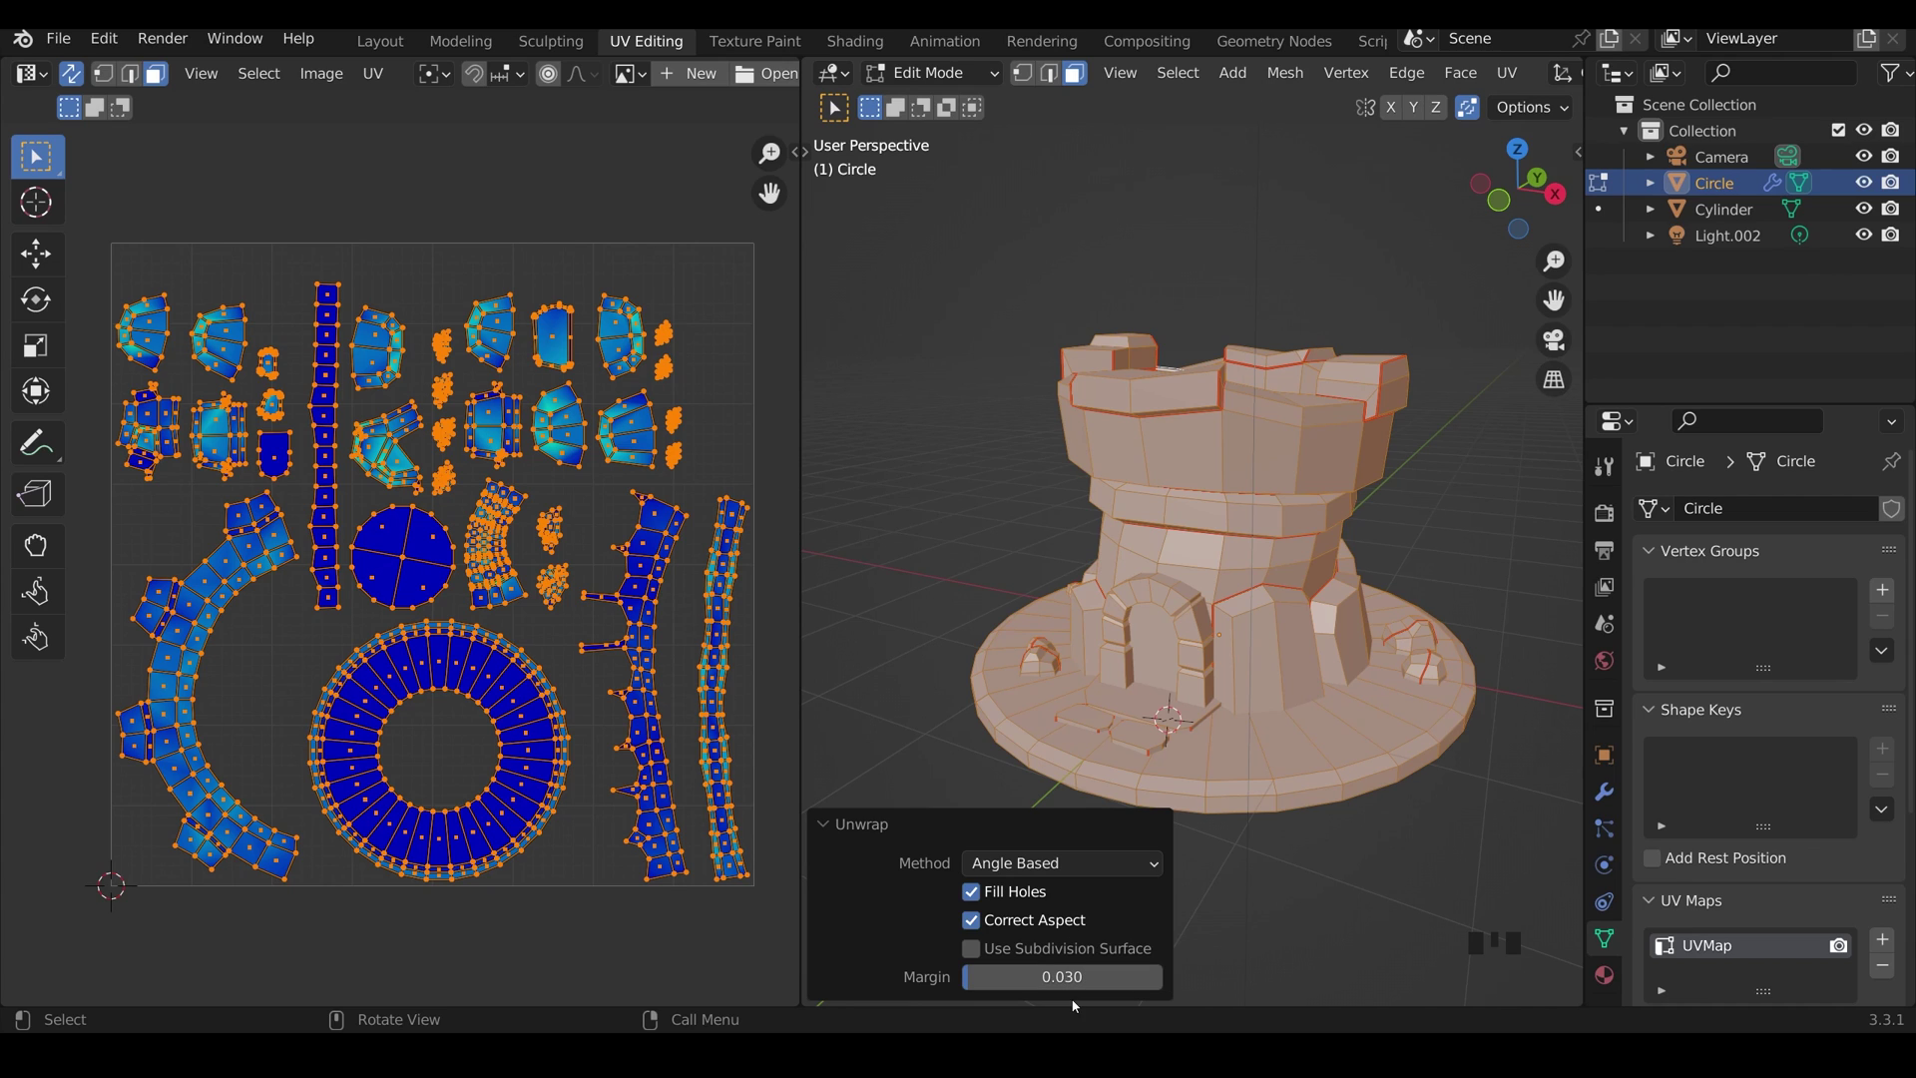
pyautogui.click(1097, 976)
pyautogui.write('0.008')
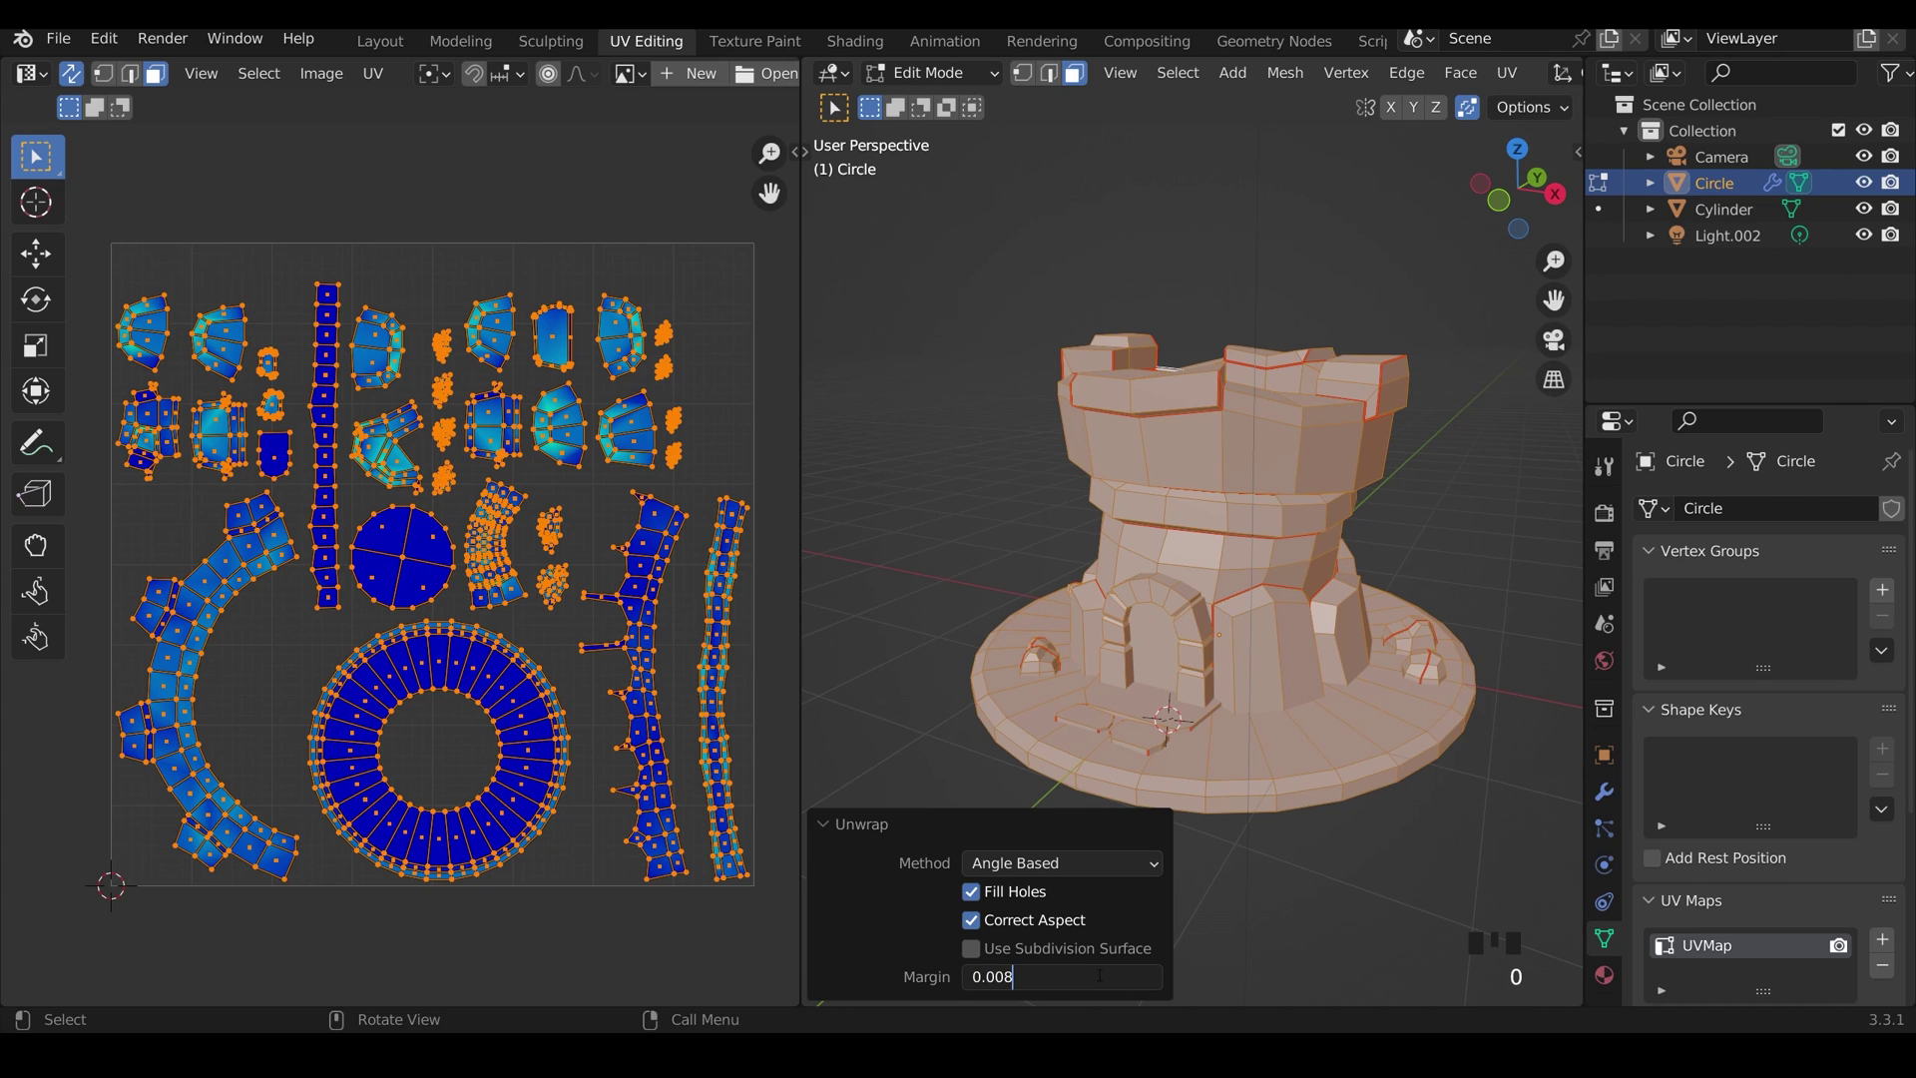
pyautogui.press('BackSpace')
pyautogui.press('BackSpace')
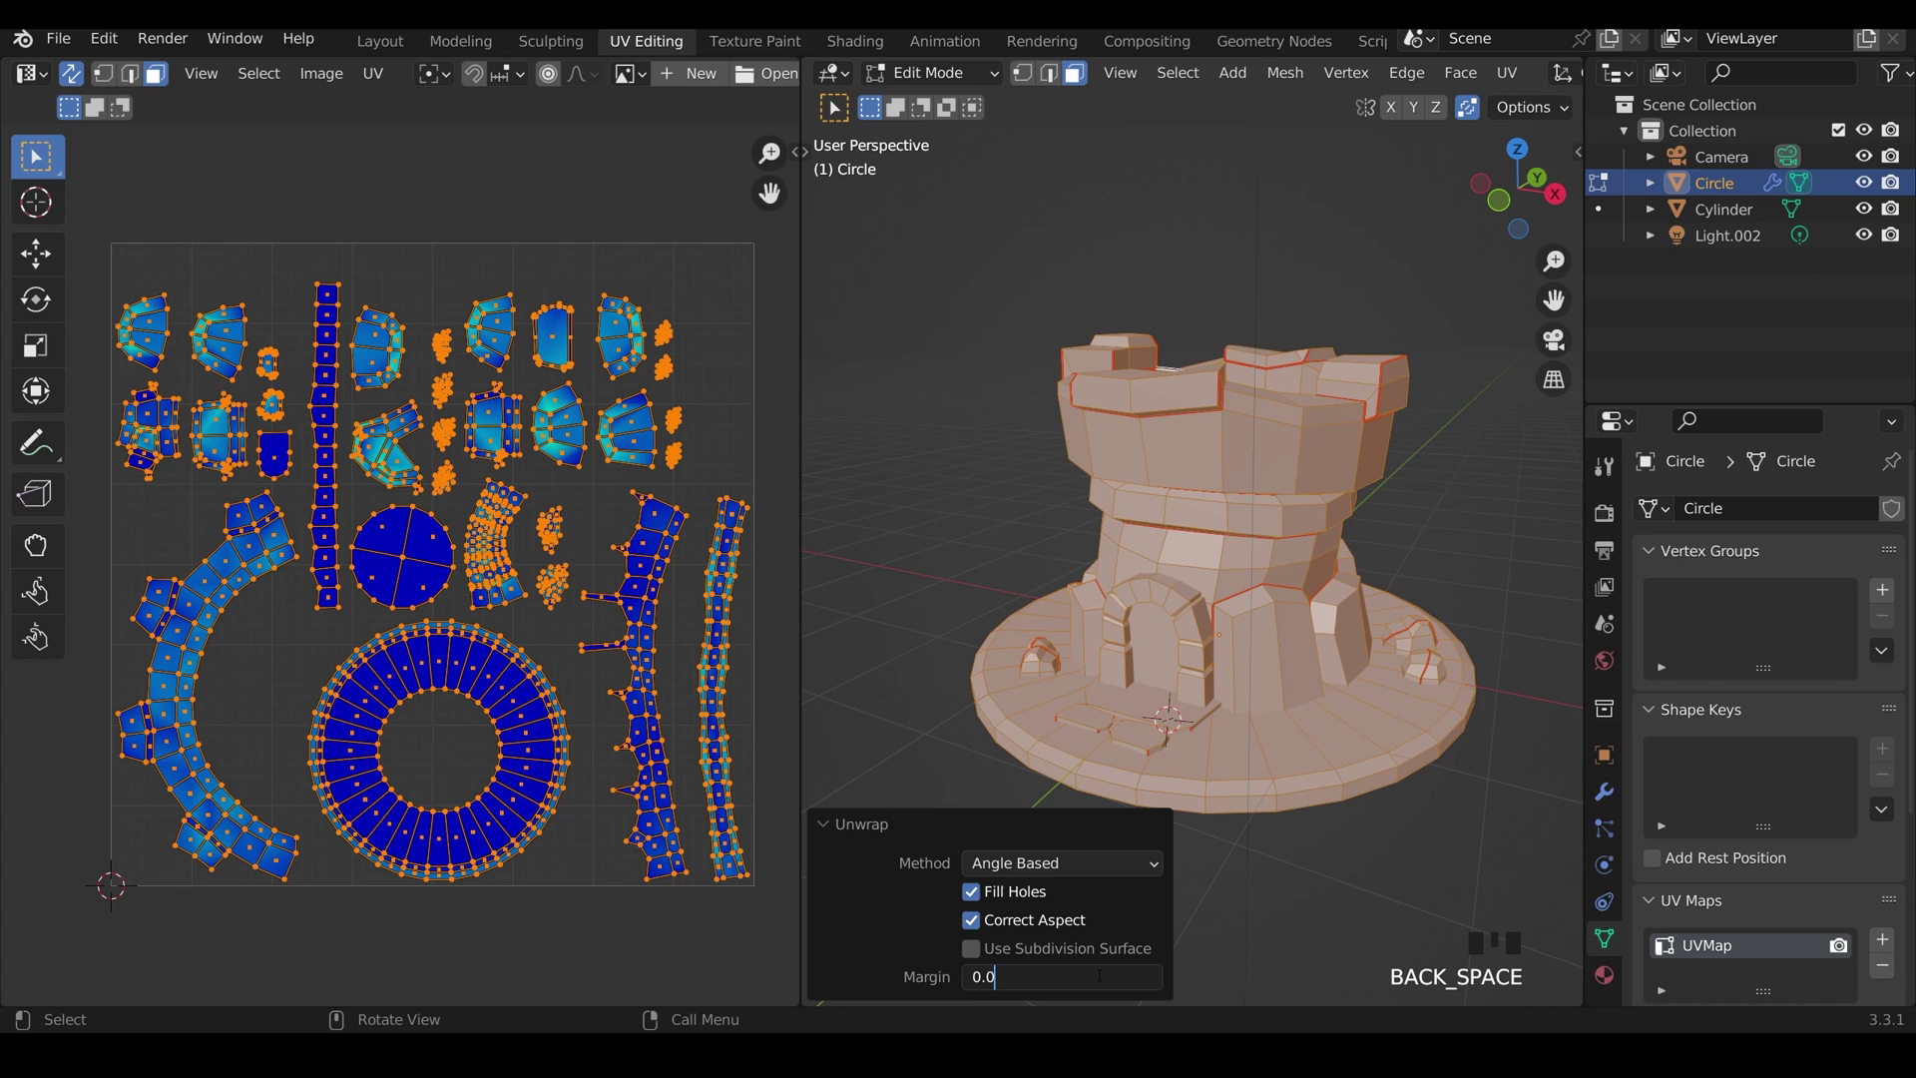
pyautogui.write('1')
pyautogui.press('Return')
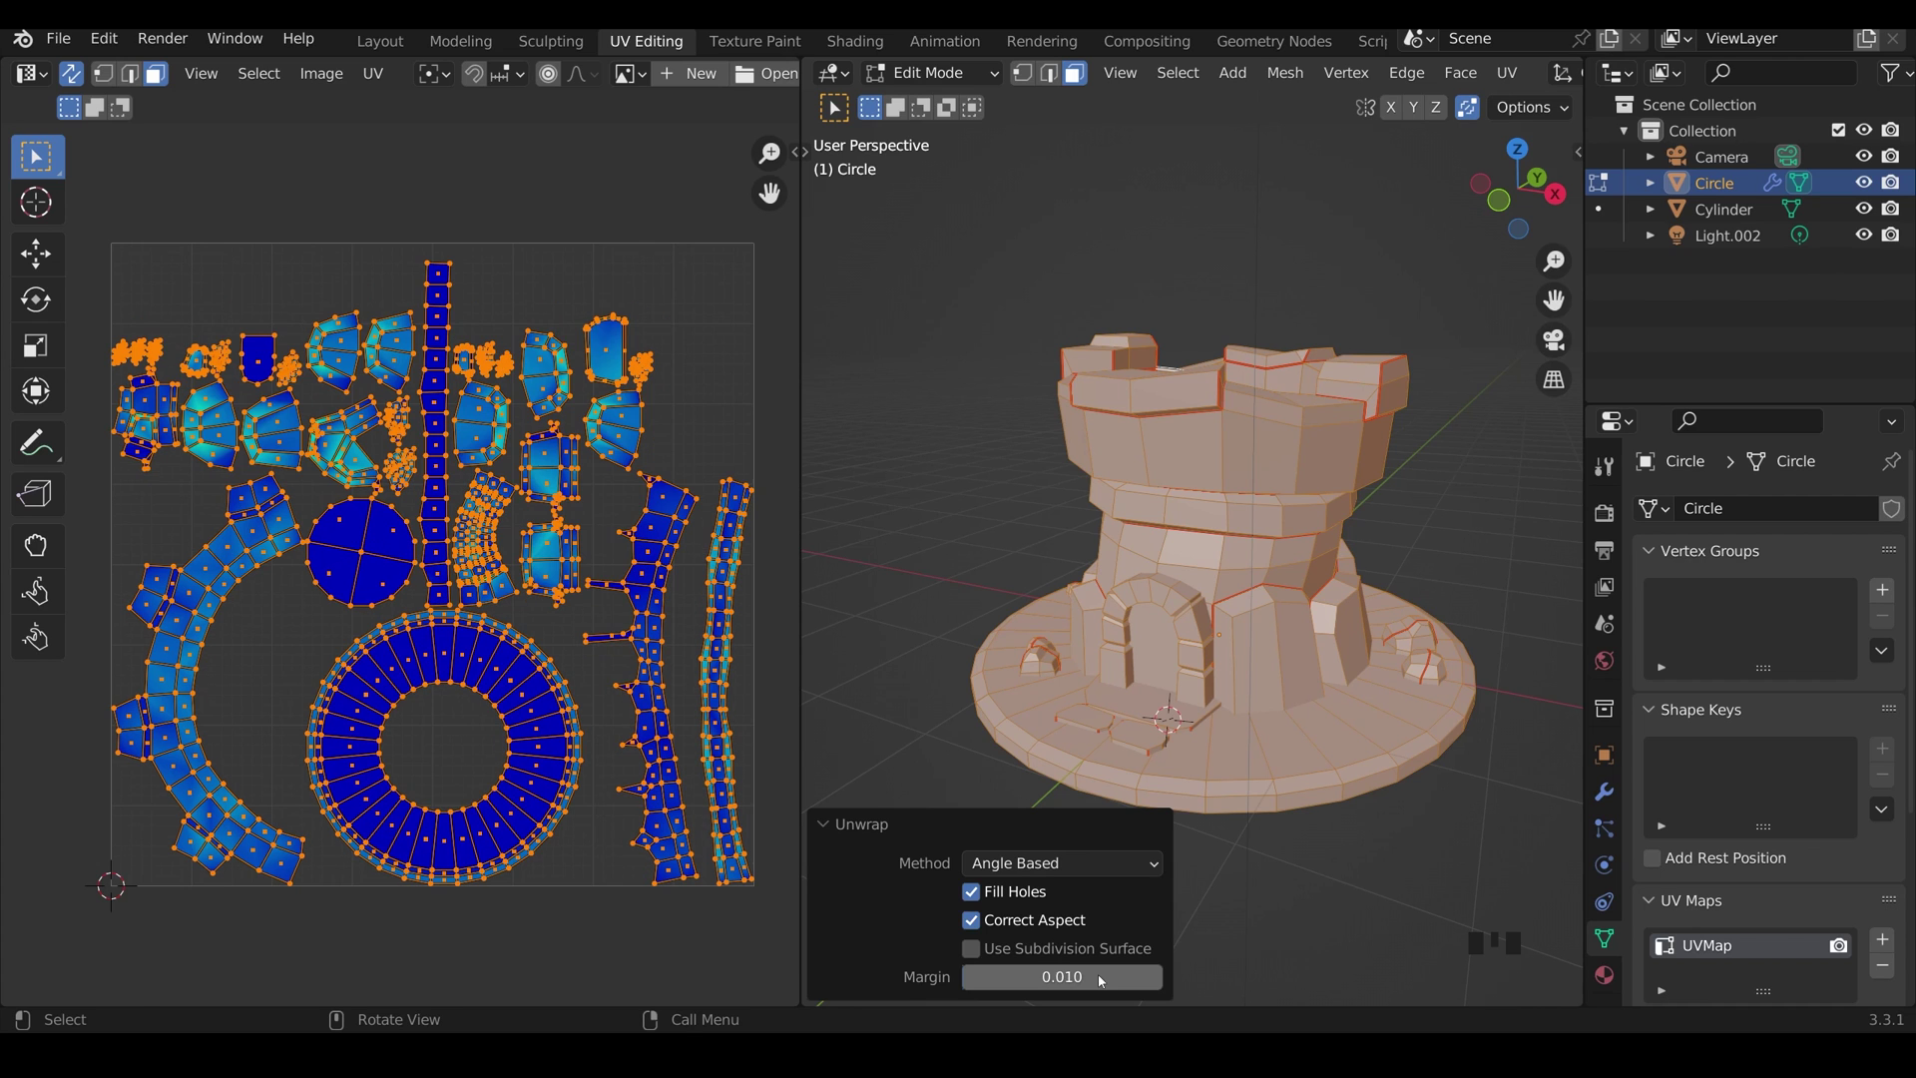
pyautogui.scroll(4, 419, 460)
pyautogui.moveTo(419, 460); pyautogui.dragTo(474, 676, button='middle')
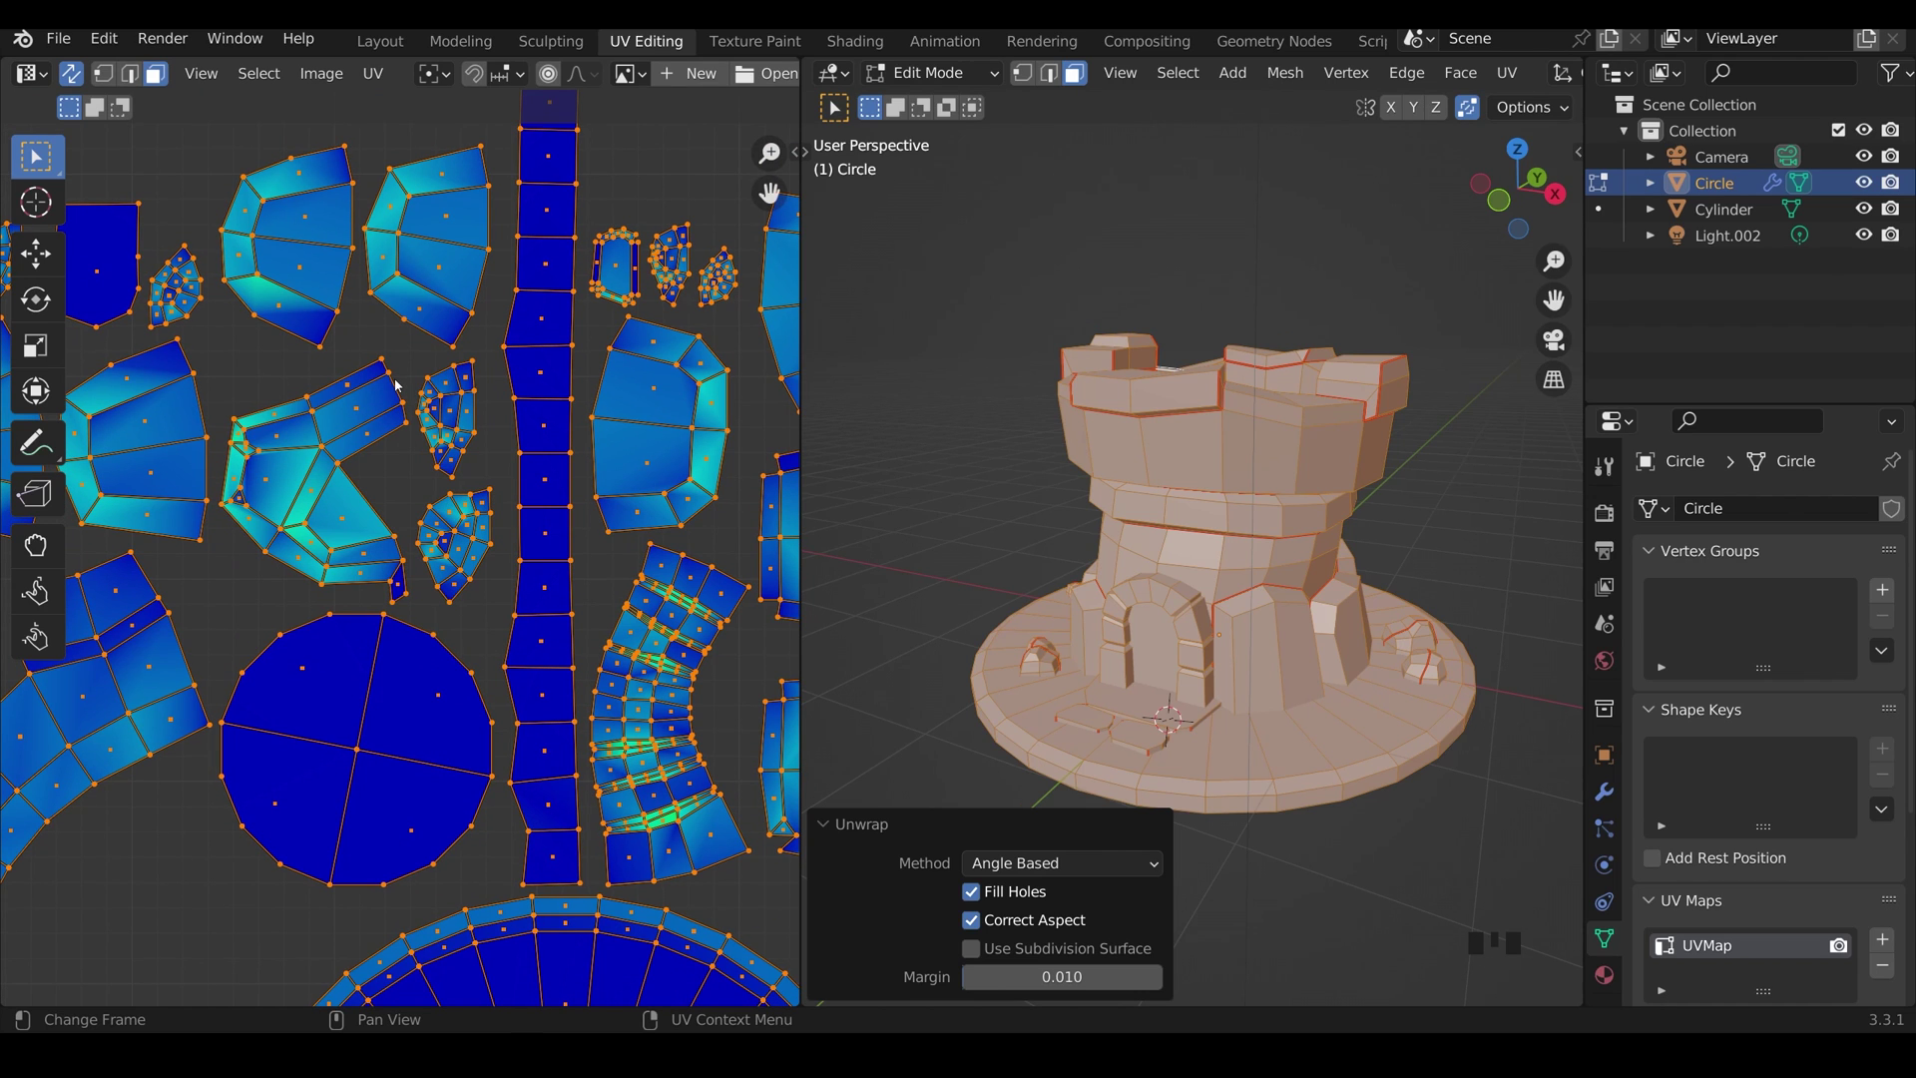
pyautogui.scroll(-3, 397, 386)
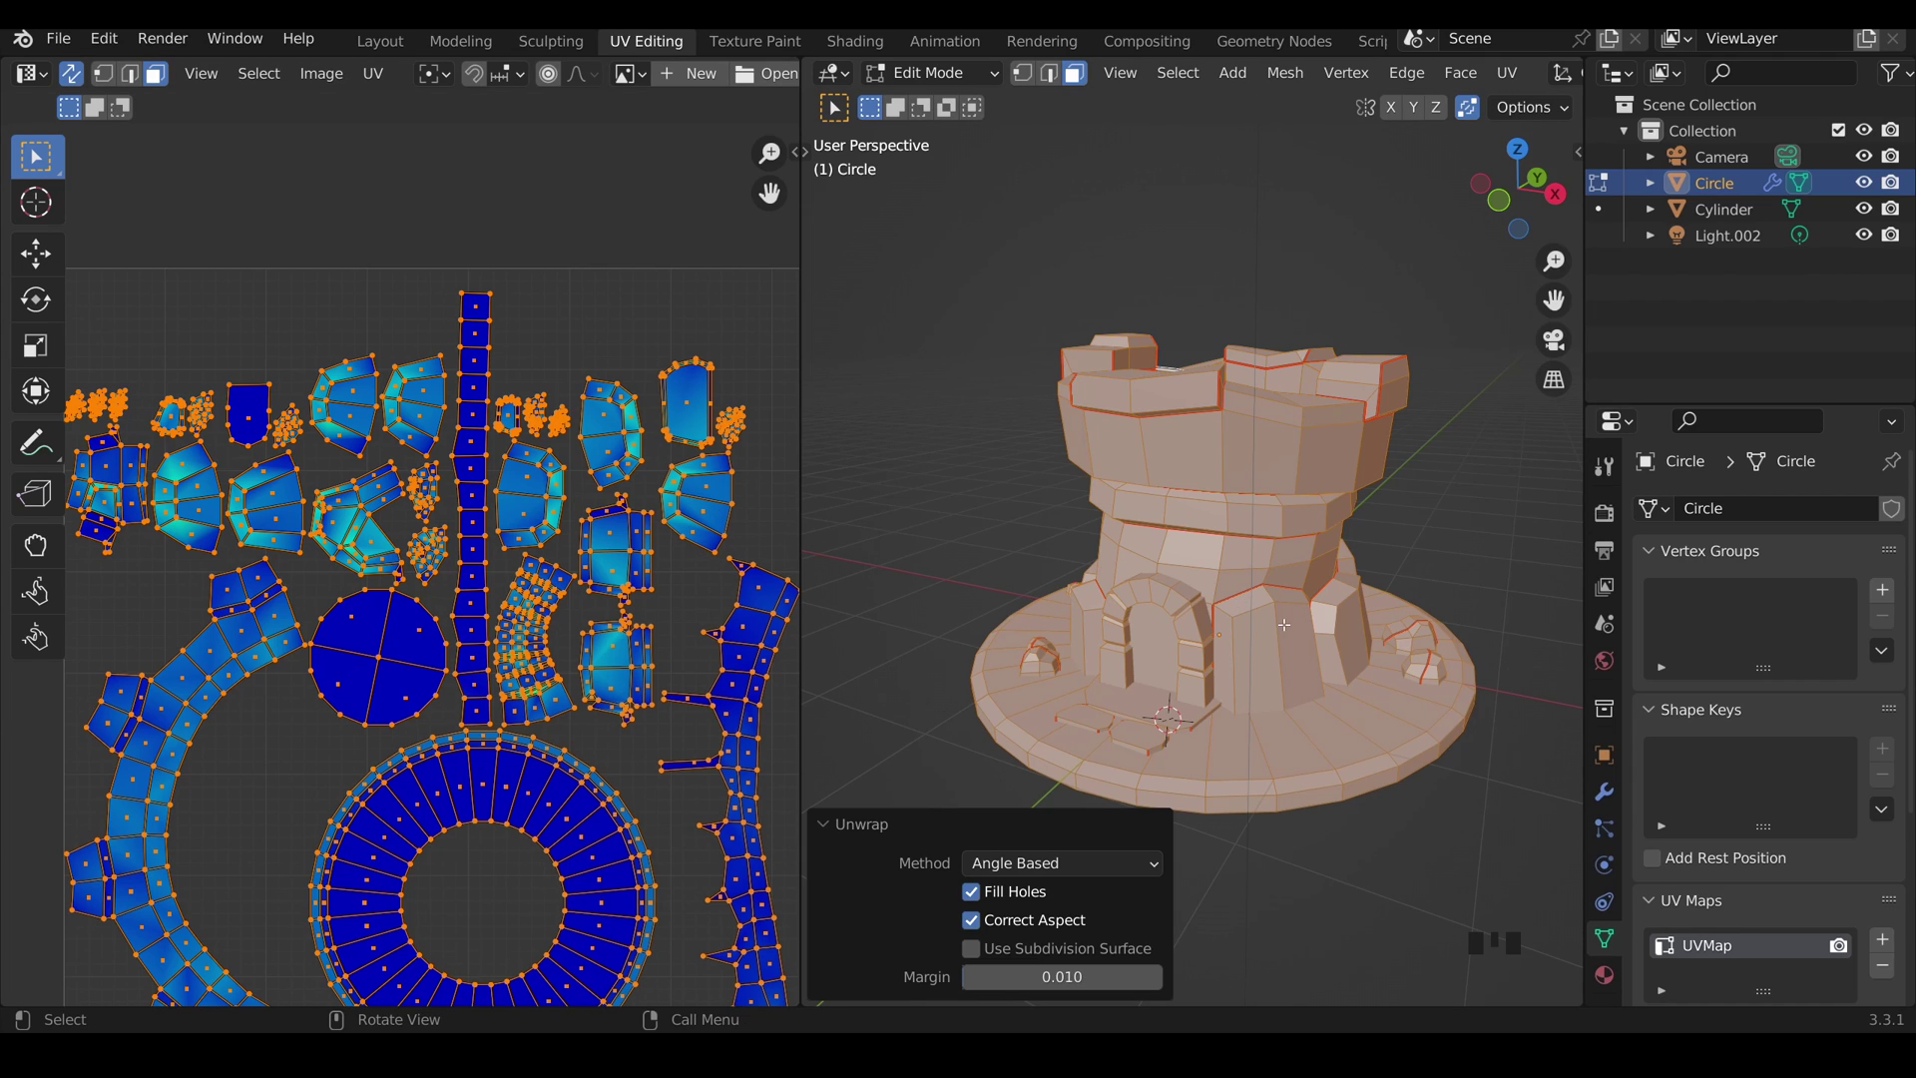
# Set the Unwrap margin to 0.001 and zoom in on the repacked islands.
pyautogui.click(1117, 976)
pyautogui.write('.')
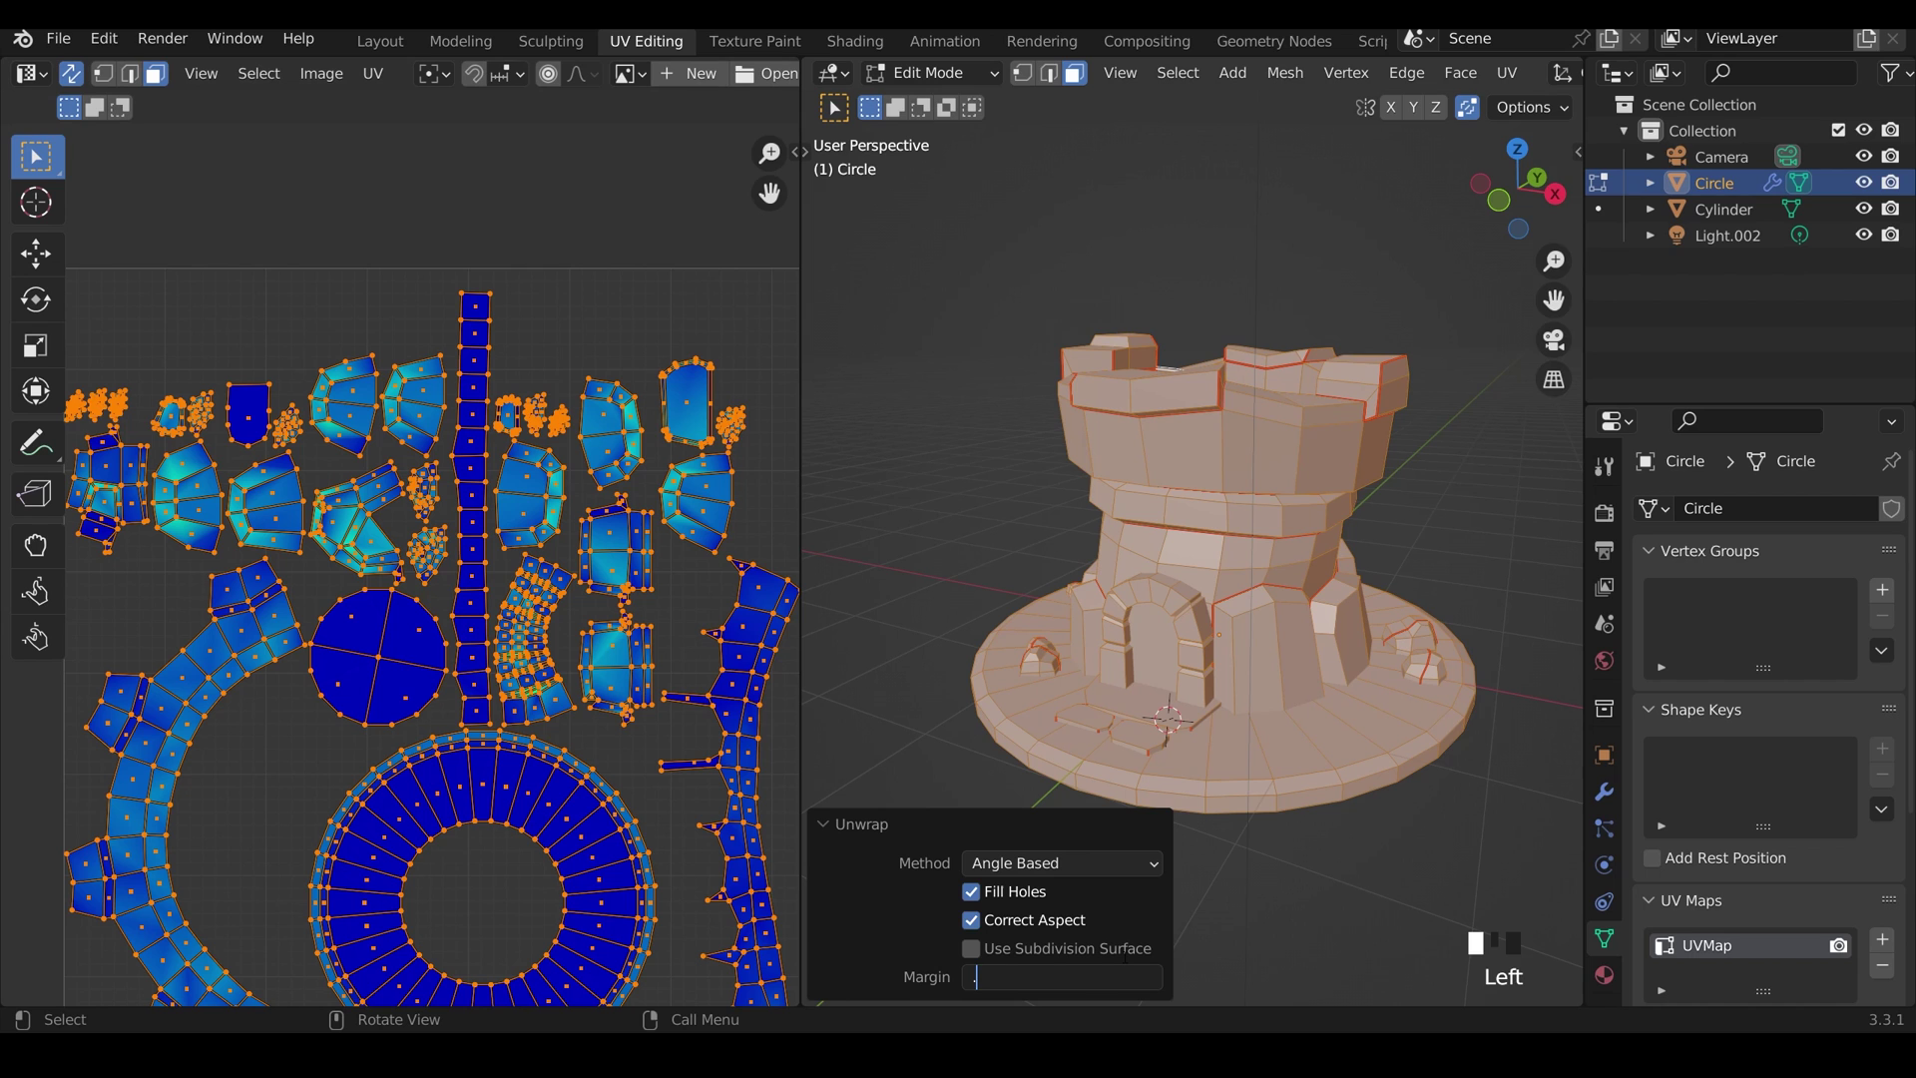
pyautogui.write('001')
pyautogui.press('Return')
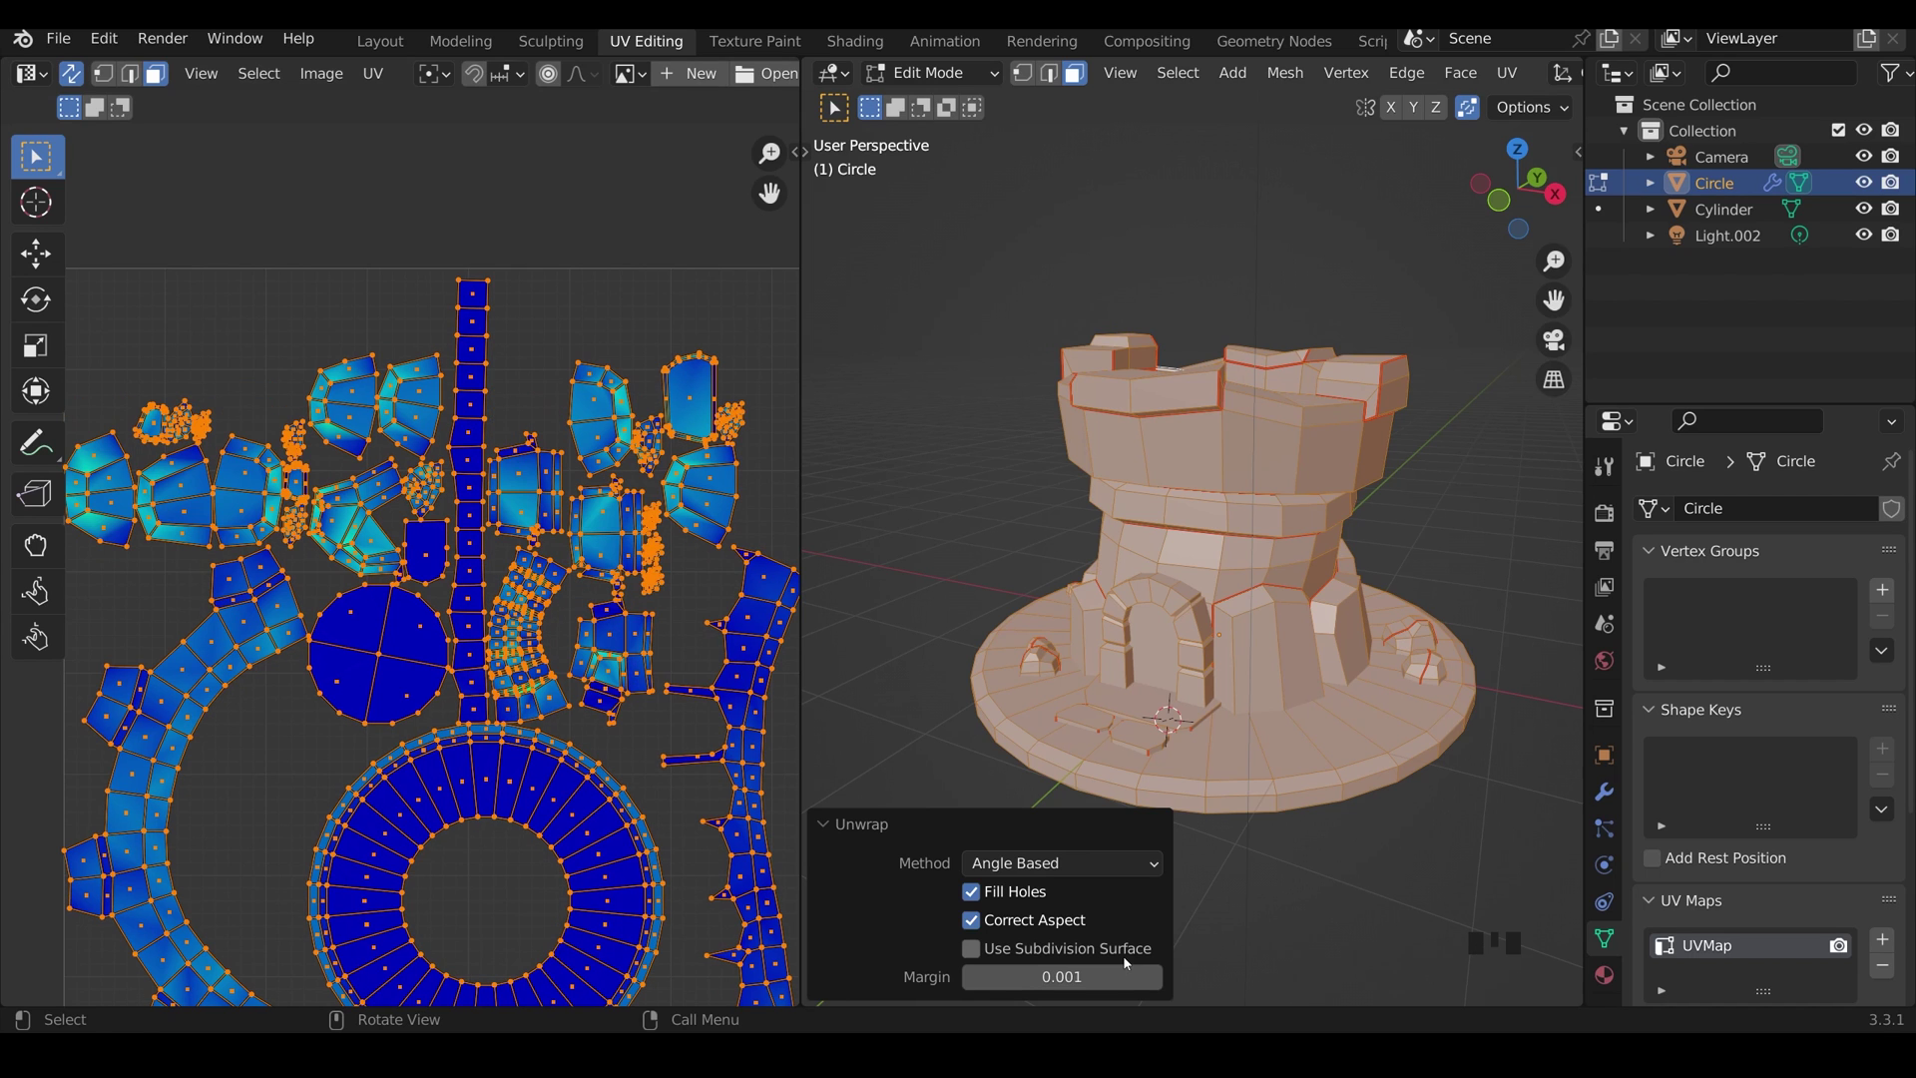
pyautogui.scroll(4, 575, 609)
pyautogui.scroll(2, 575, 609)
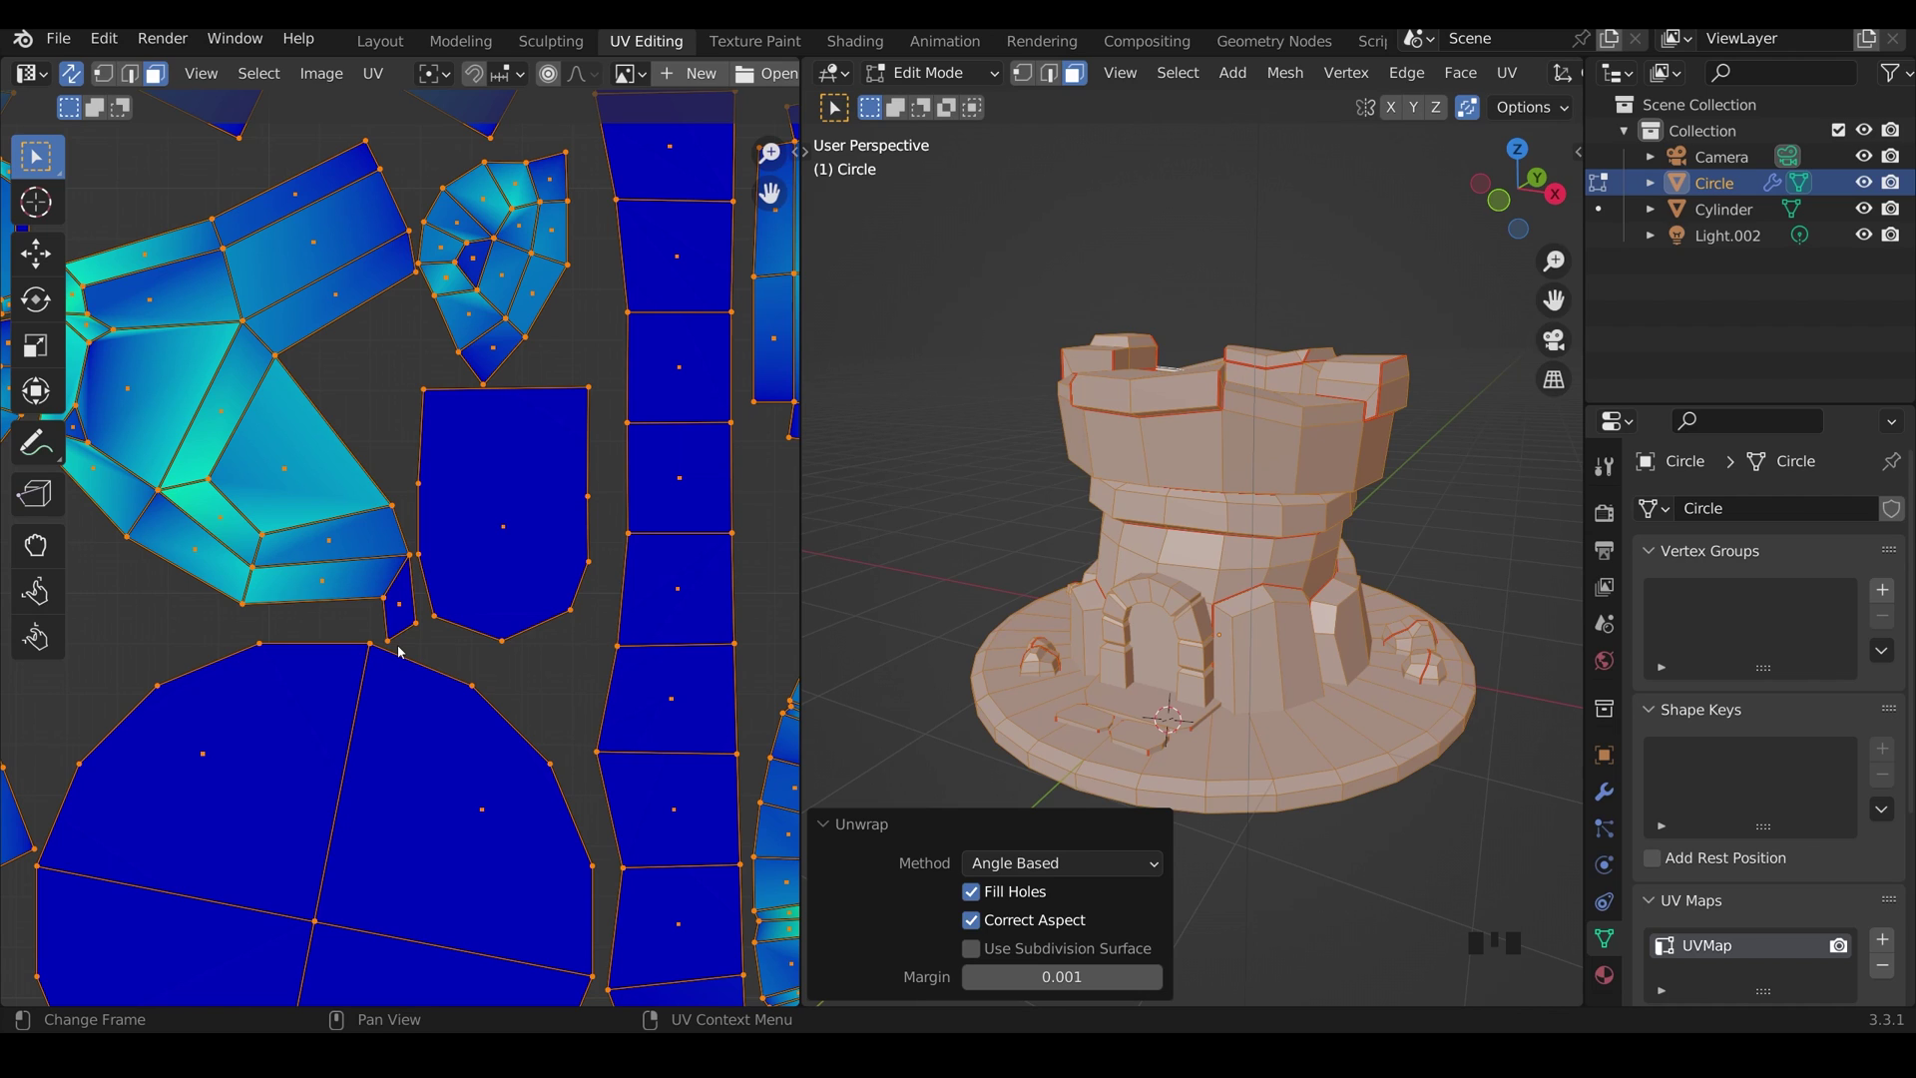
# Zoom around the UV layout, then switch to the 'island margin sizes.png' chart.
pyautogui.scroll(-8, 434, 647)
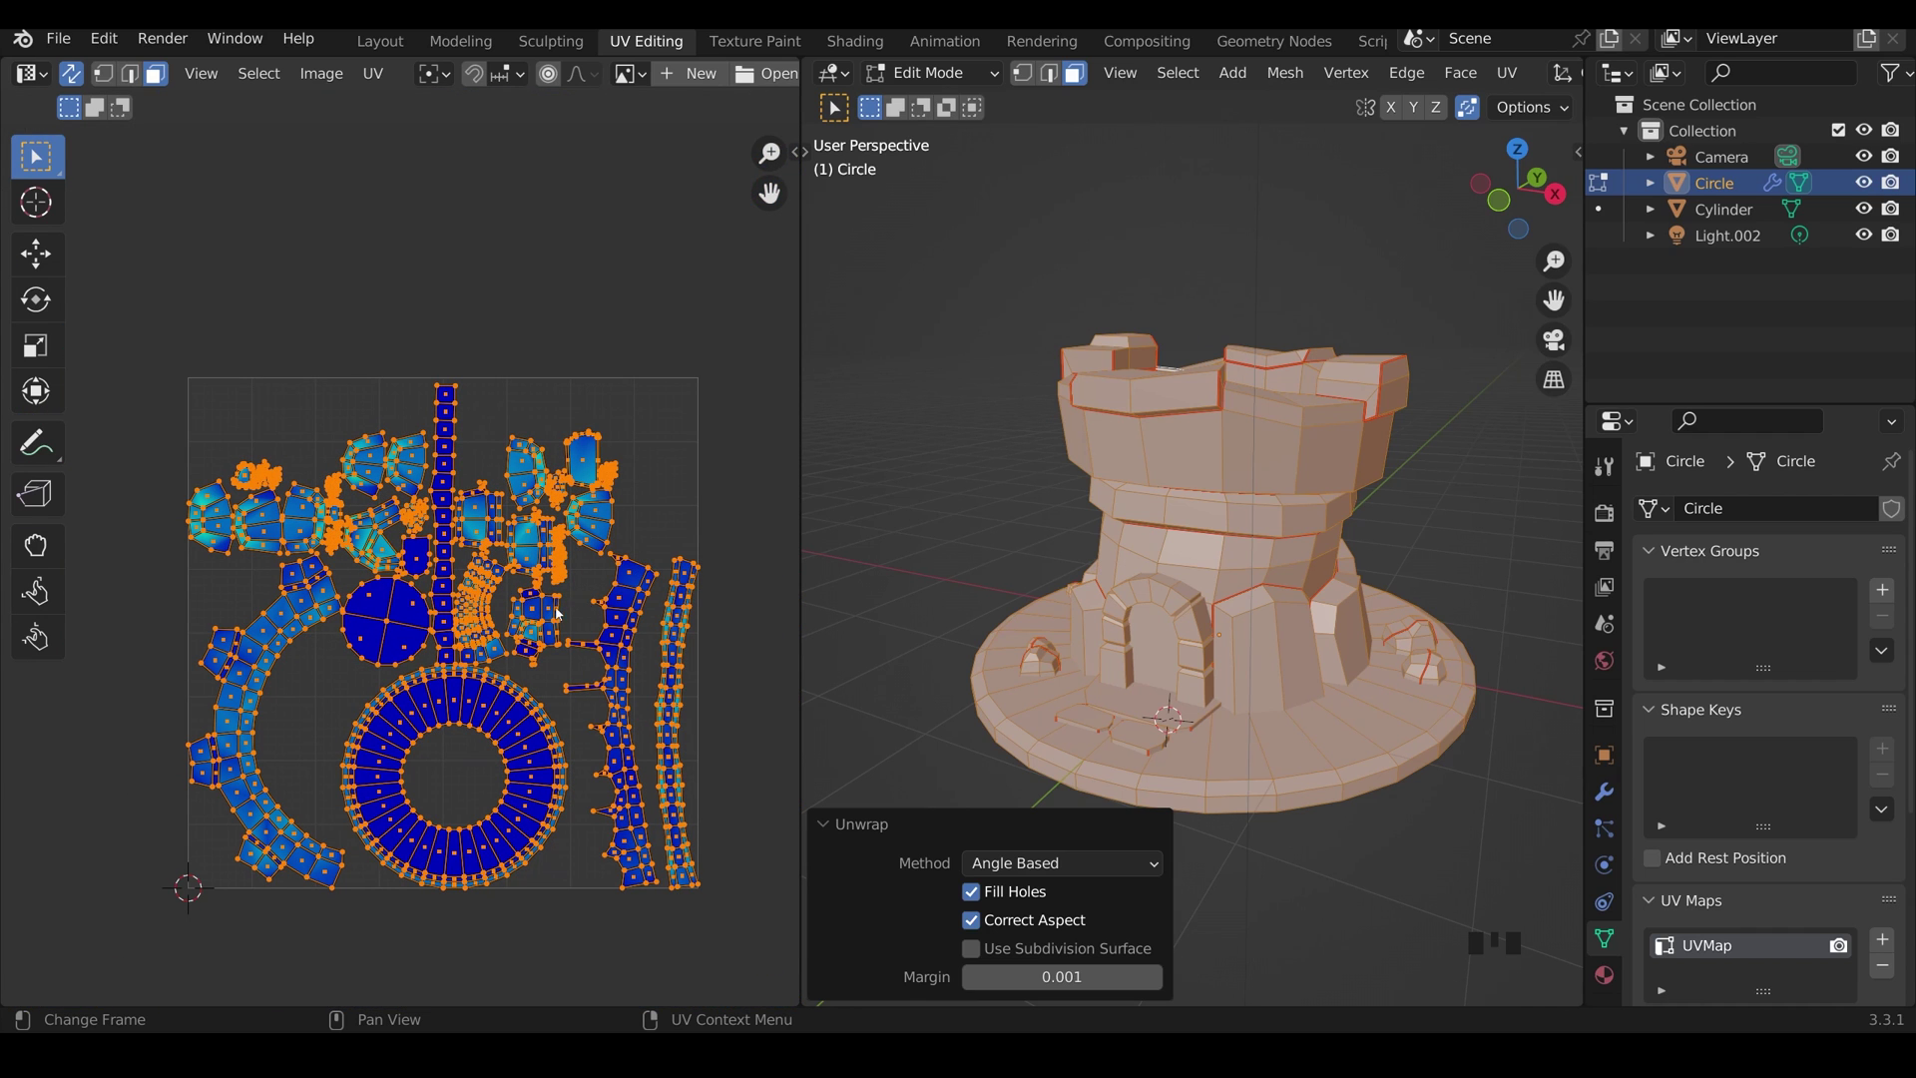
pyautogui.scroll(8, 558, 616)
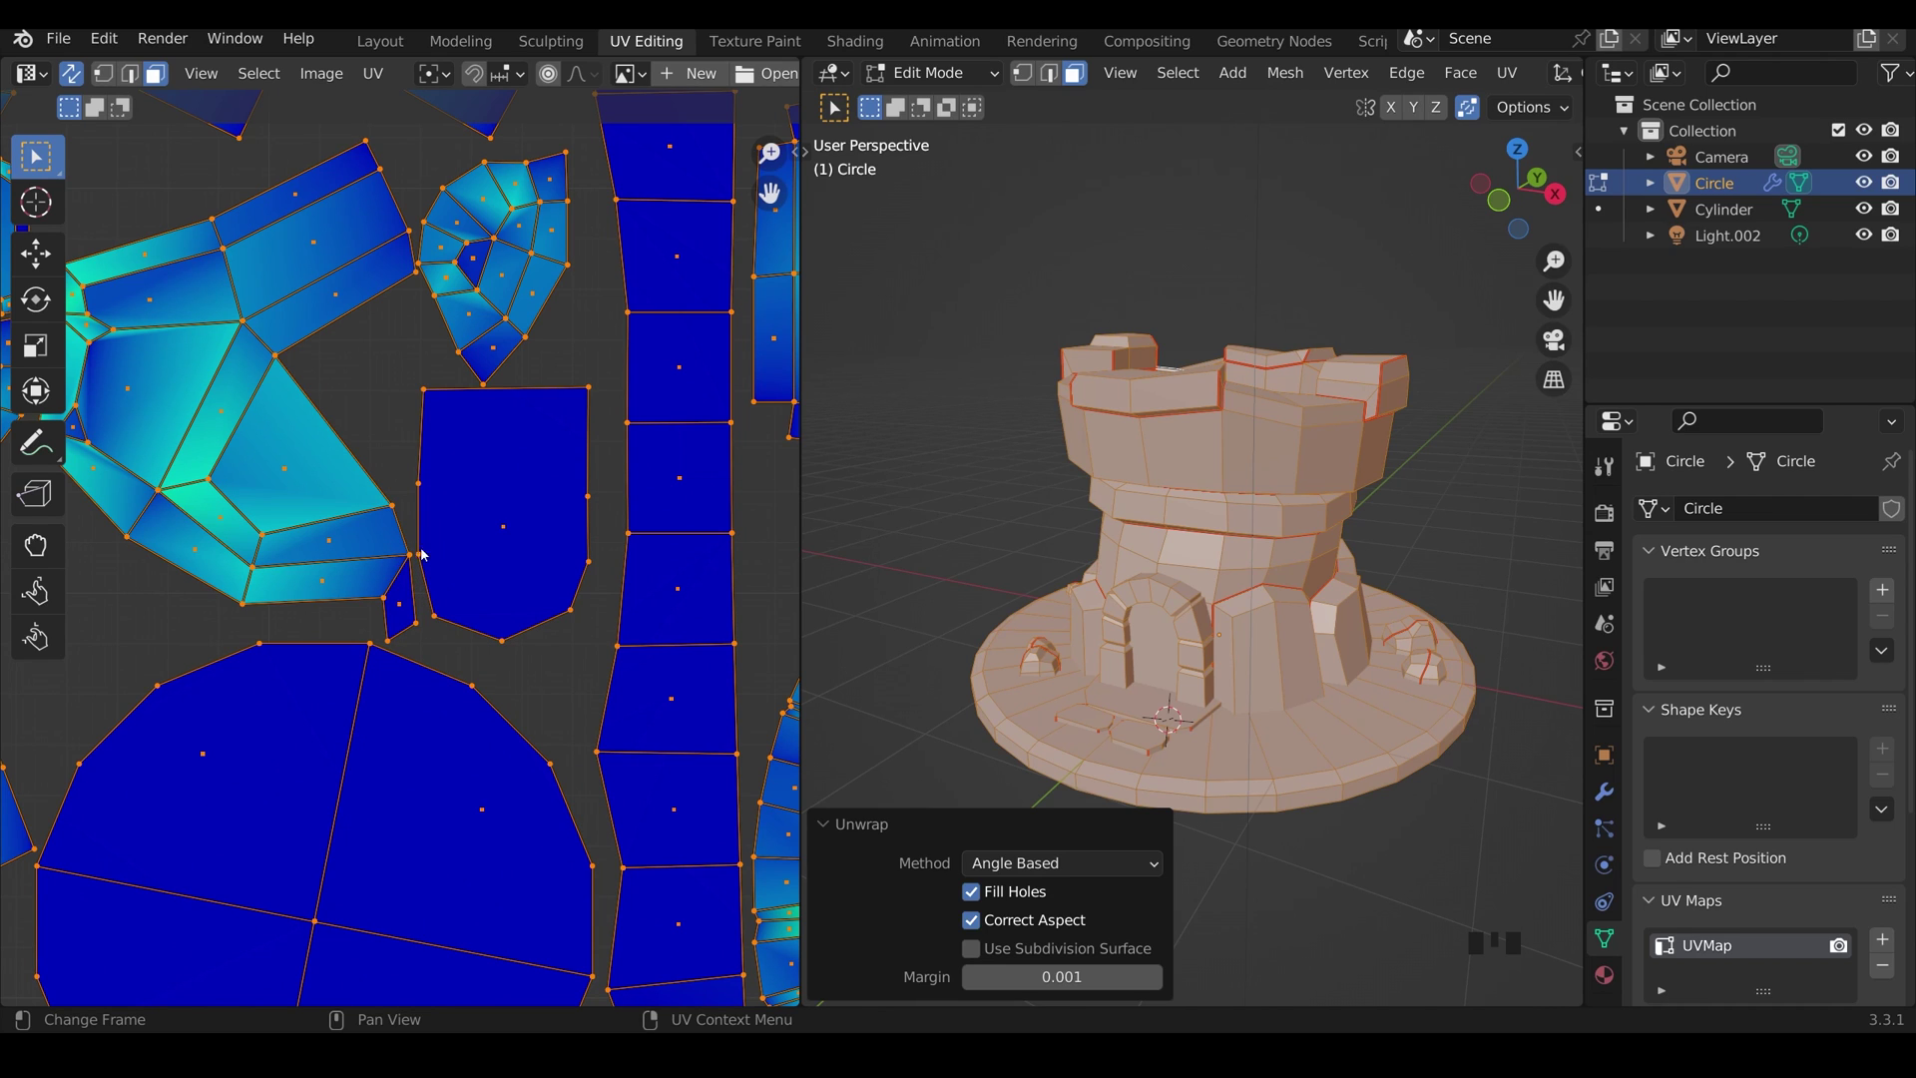
pyautogui.hotkey('alt', 'Tab')
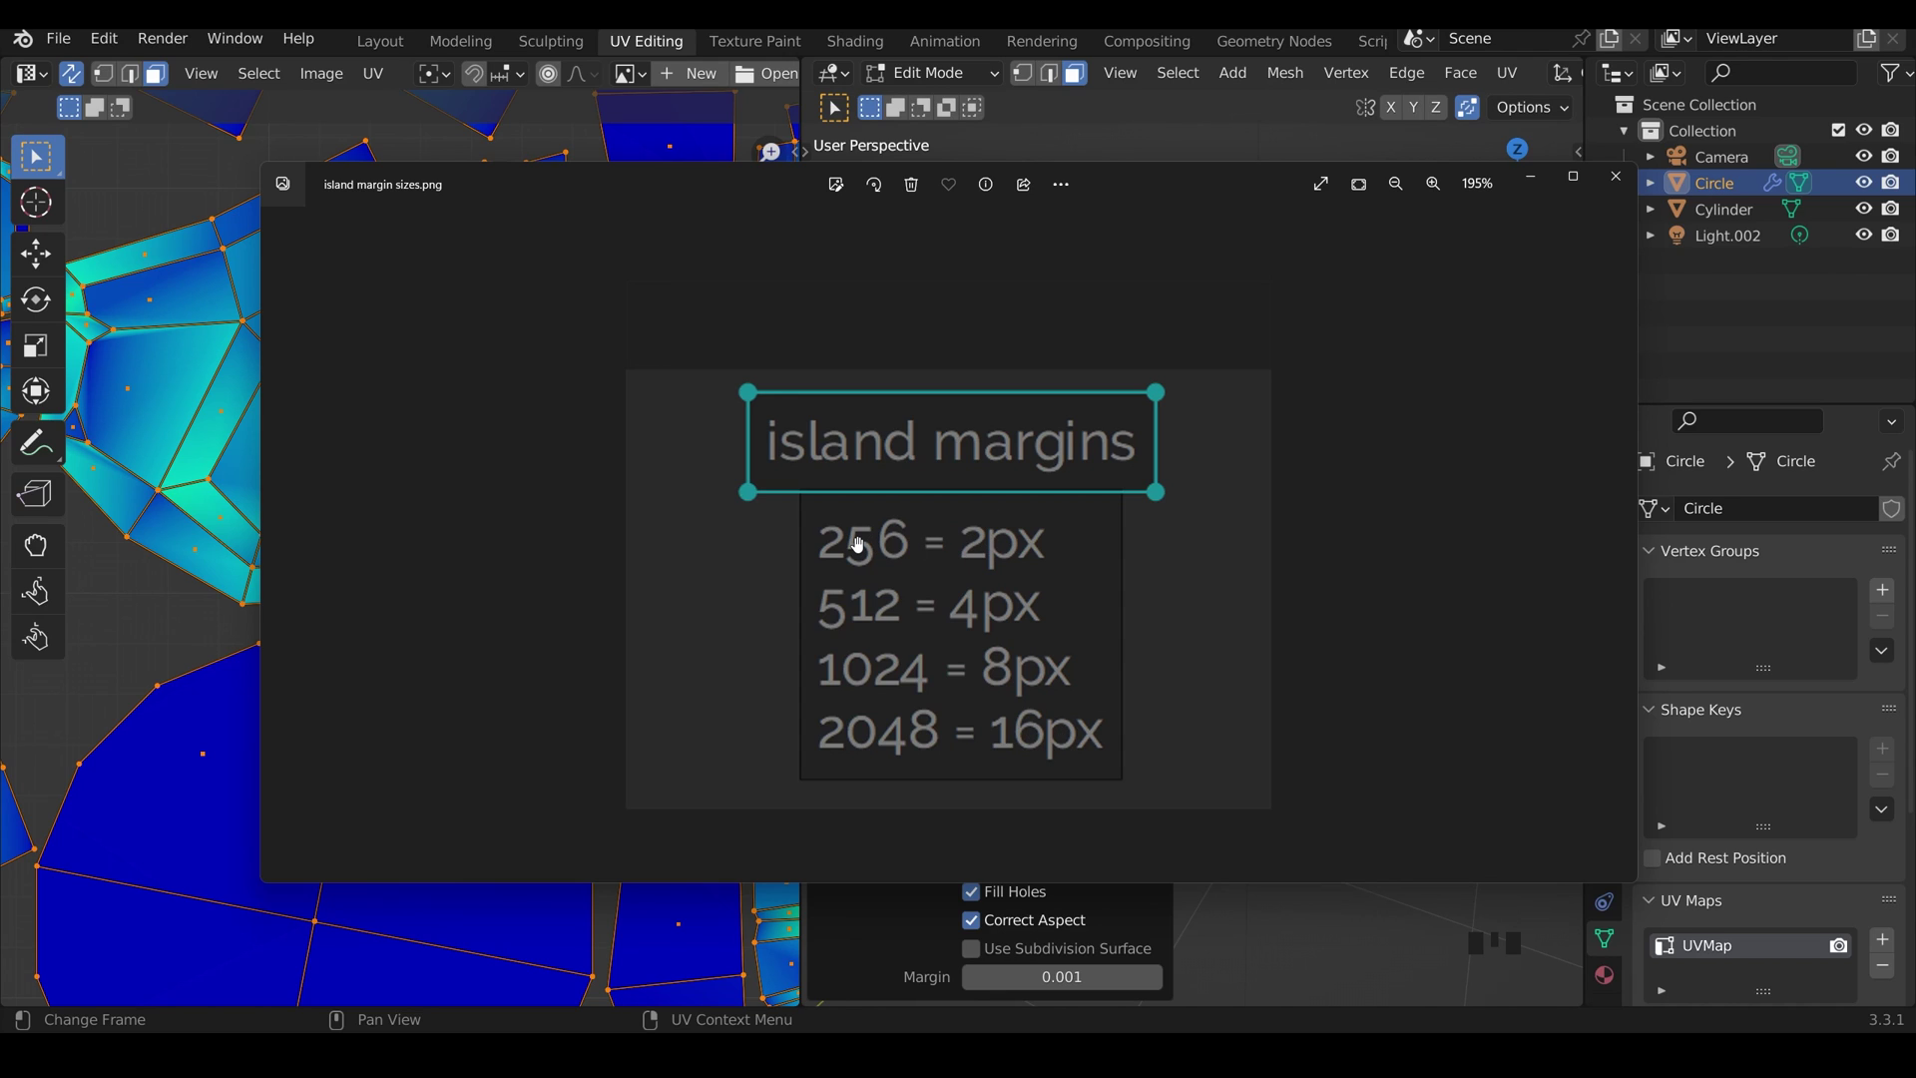
# Move the Photos window with the margin chart upward to uncover Blender's unwrap settings.
pyautogui.moveTo(1156, 191); pyautogui.dragTo(1153, 76)
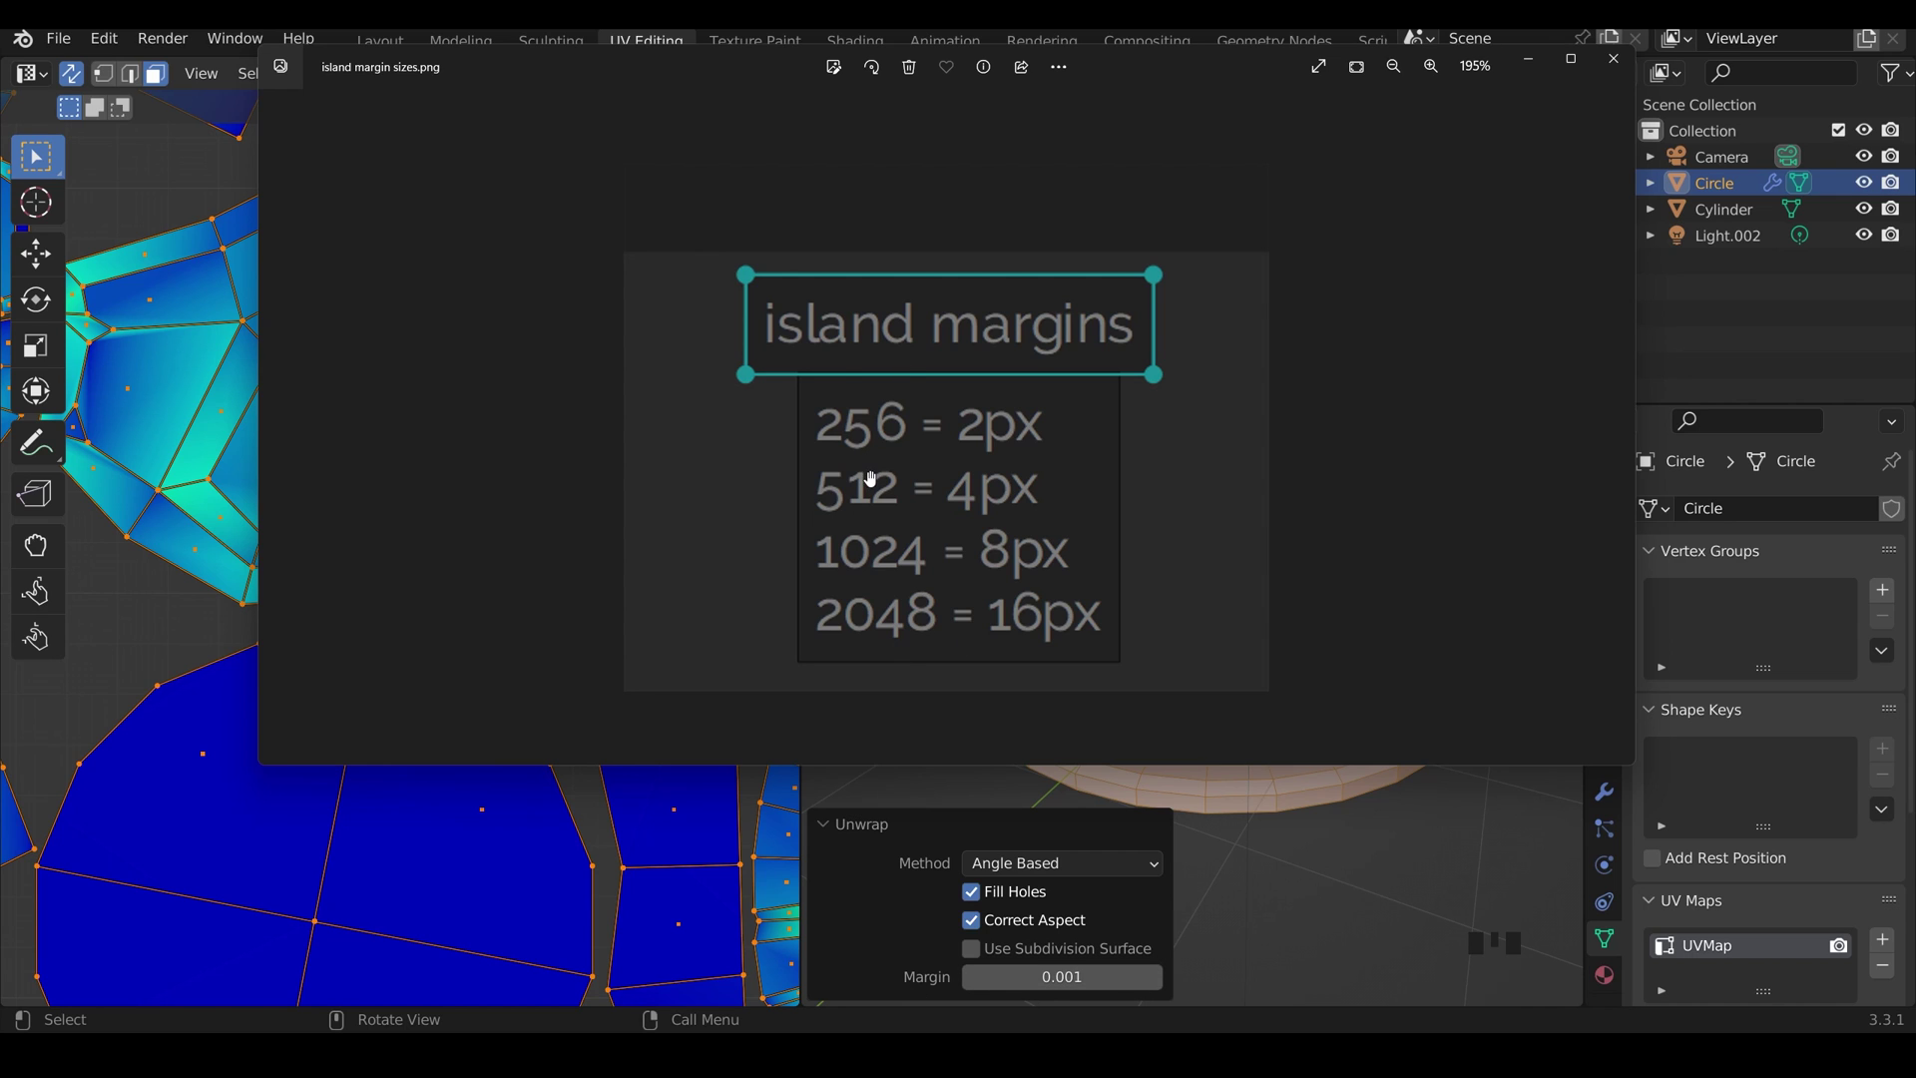
# Replace the margin with 16/2048 (0.008), then bring the margin size chart back.
pyautogui.click(1048, 986)
pyautogui.press('BackSpace')
pyautogui.press('BackSpace')
pyautogui.write('16/')
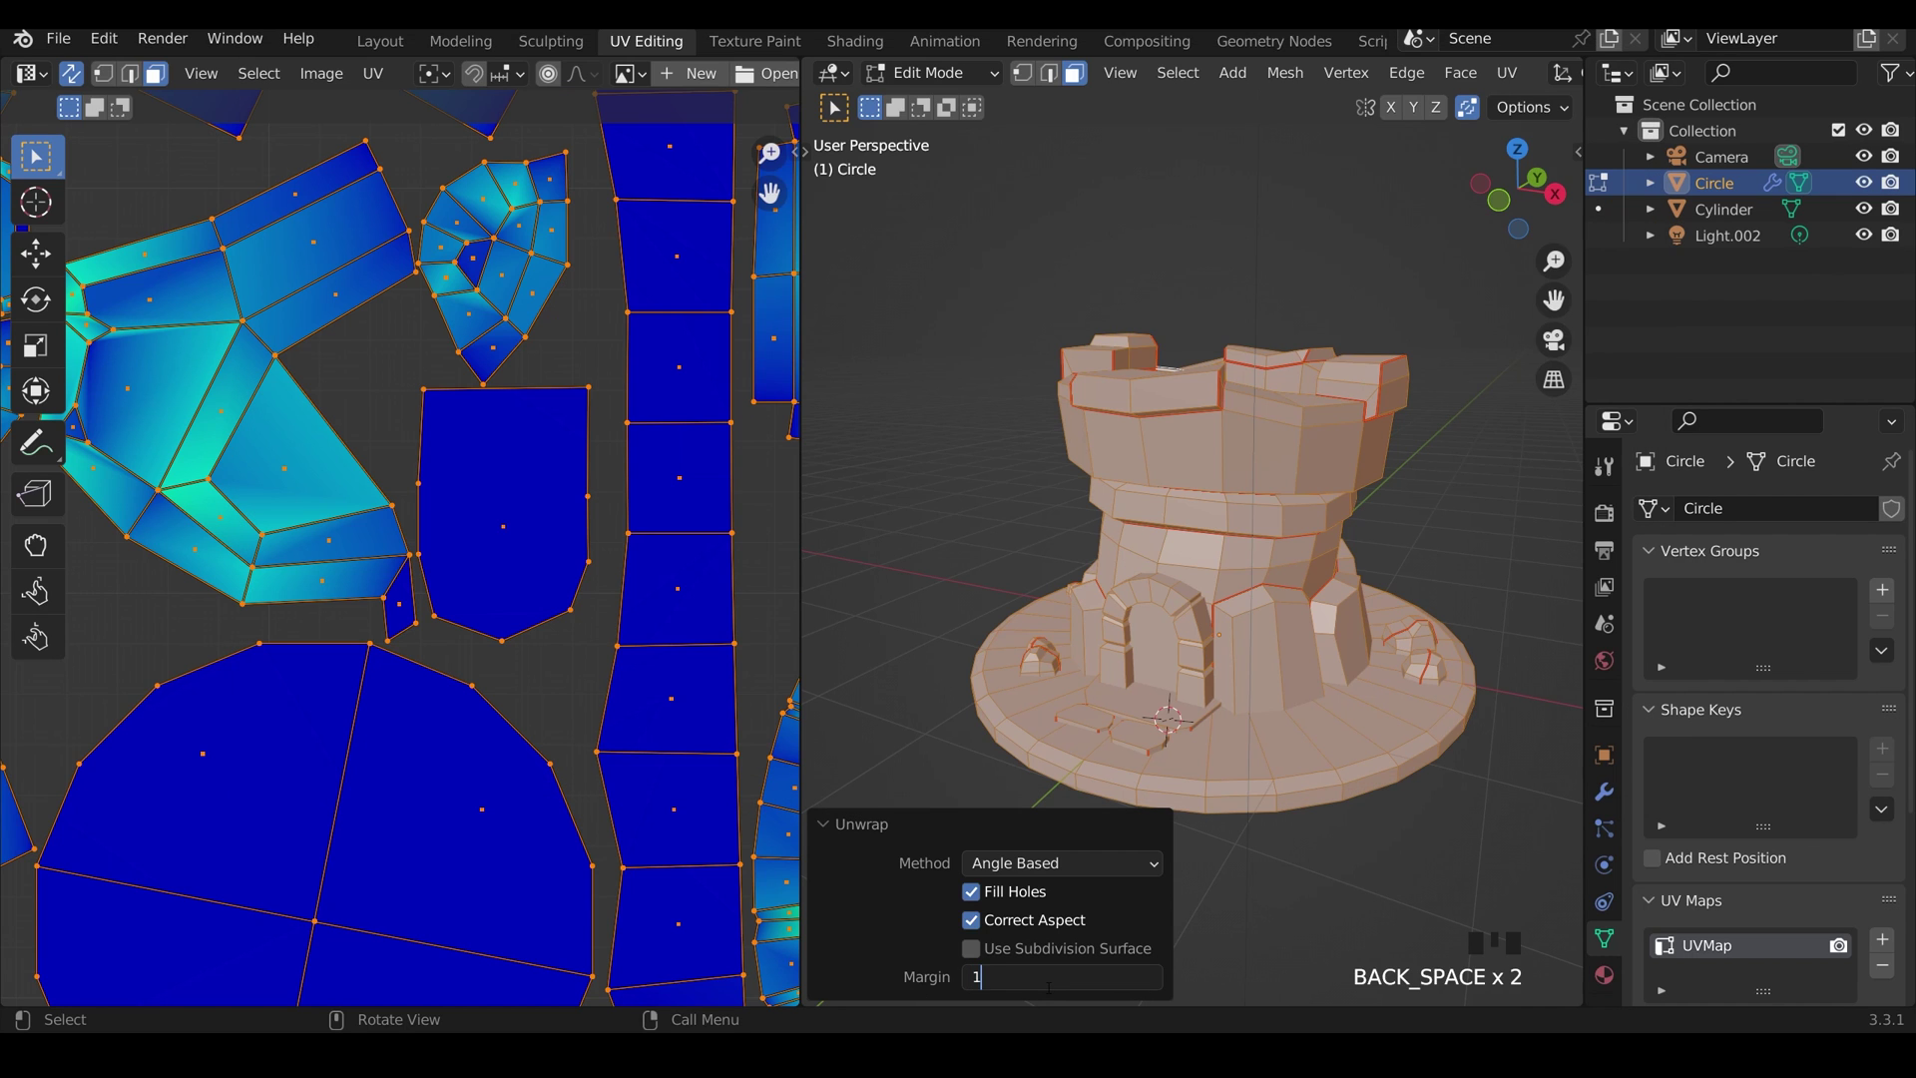
pyautogui.write('20')
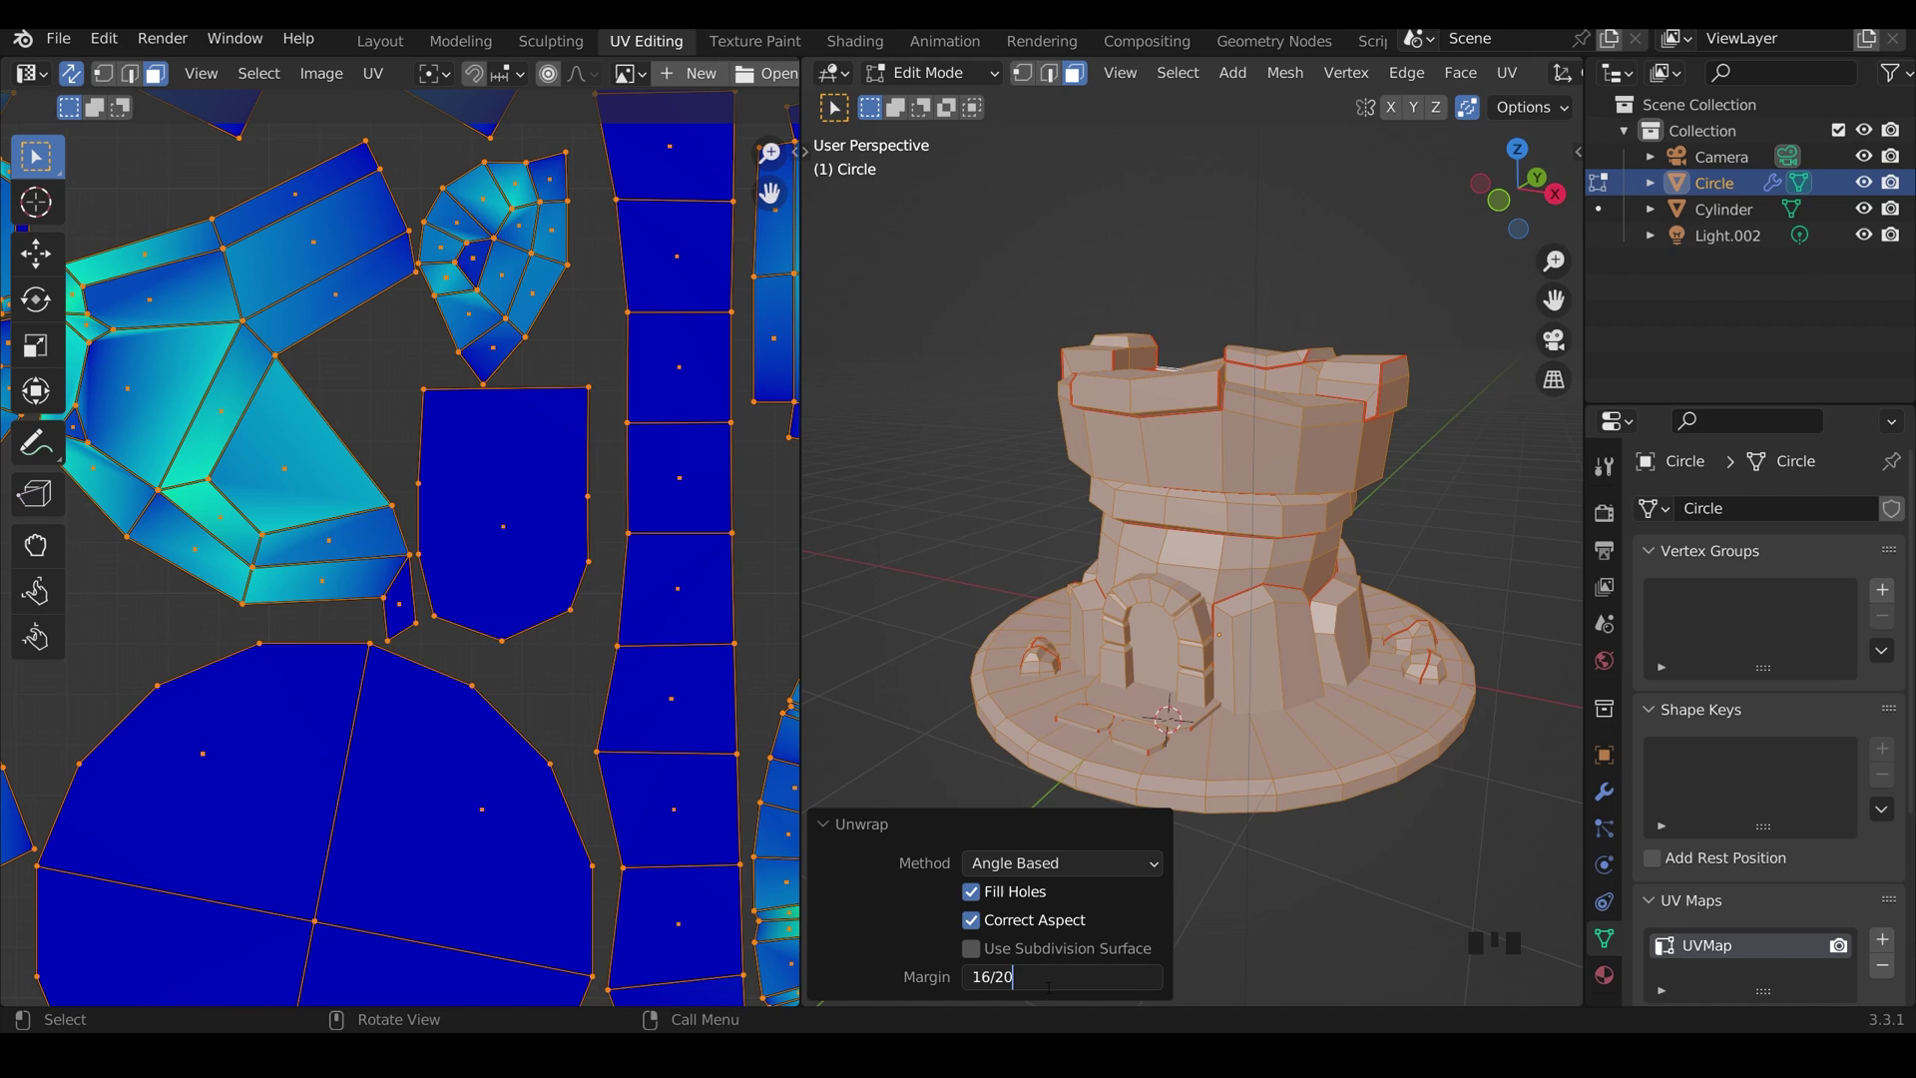
pyautogui.write('48')
pyautogui.press('Return')
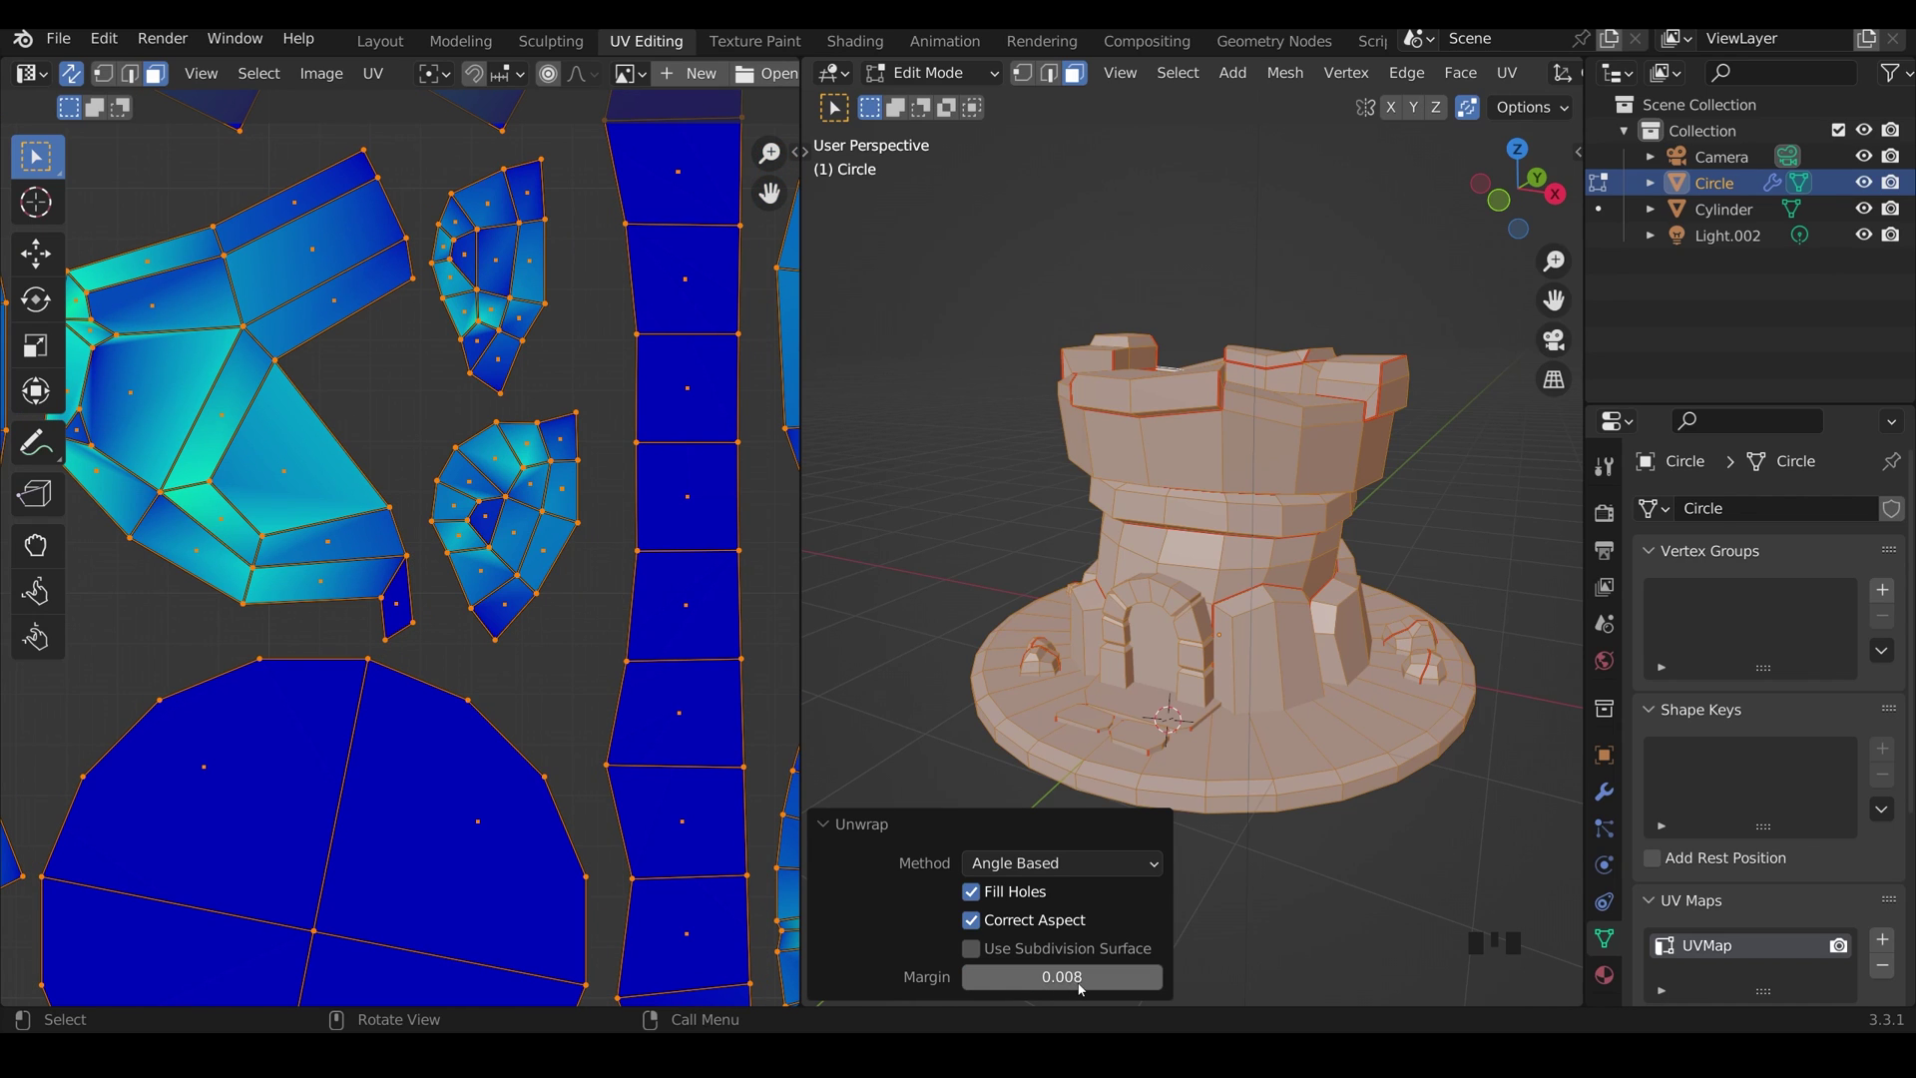
pyautogui.hotkey('alt', 'Tab')
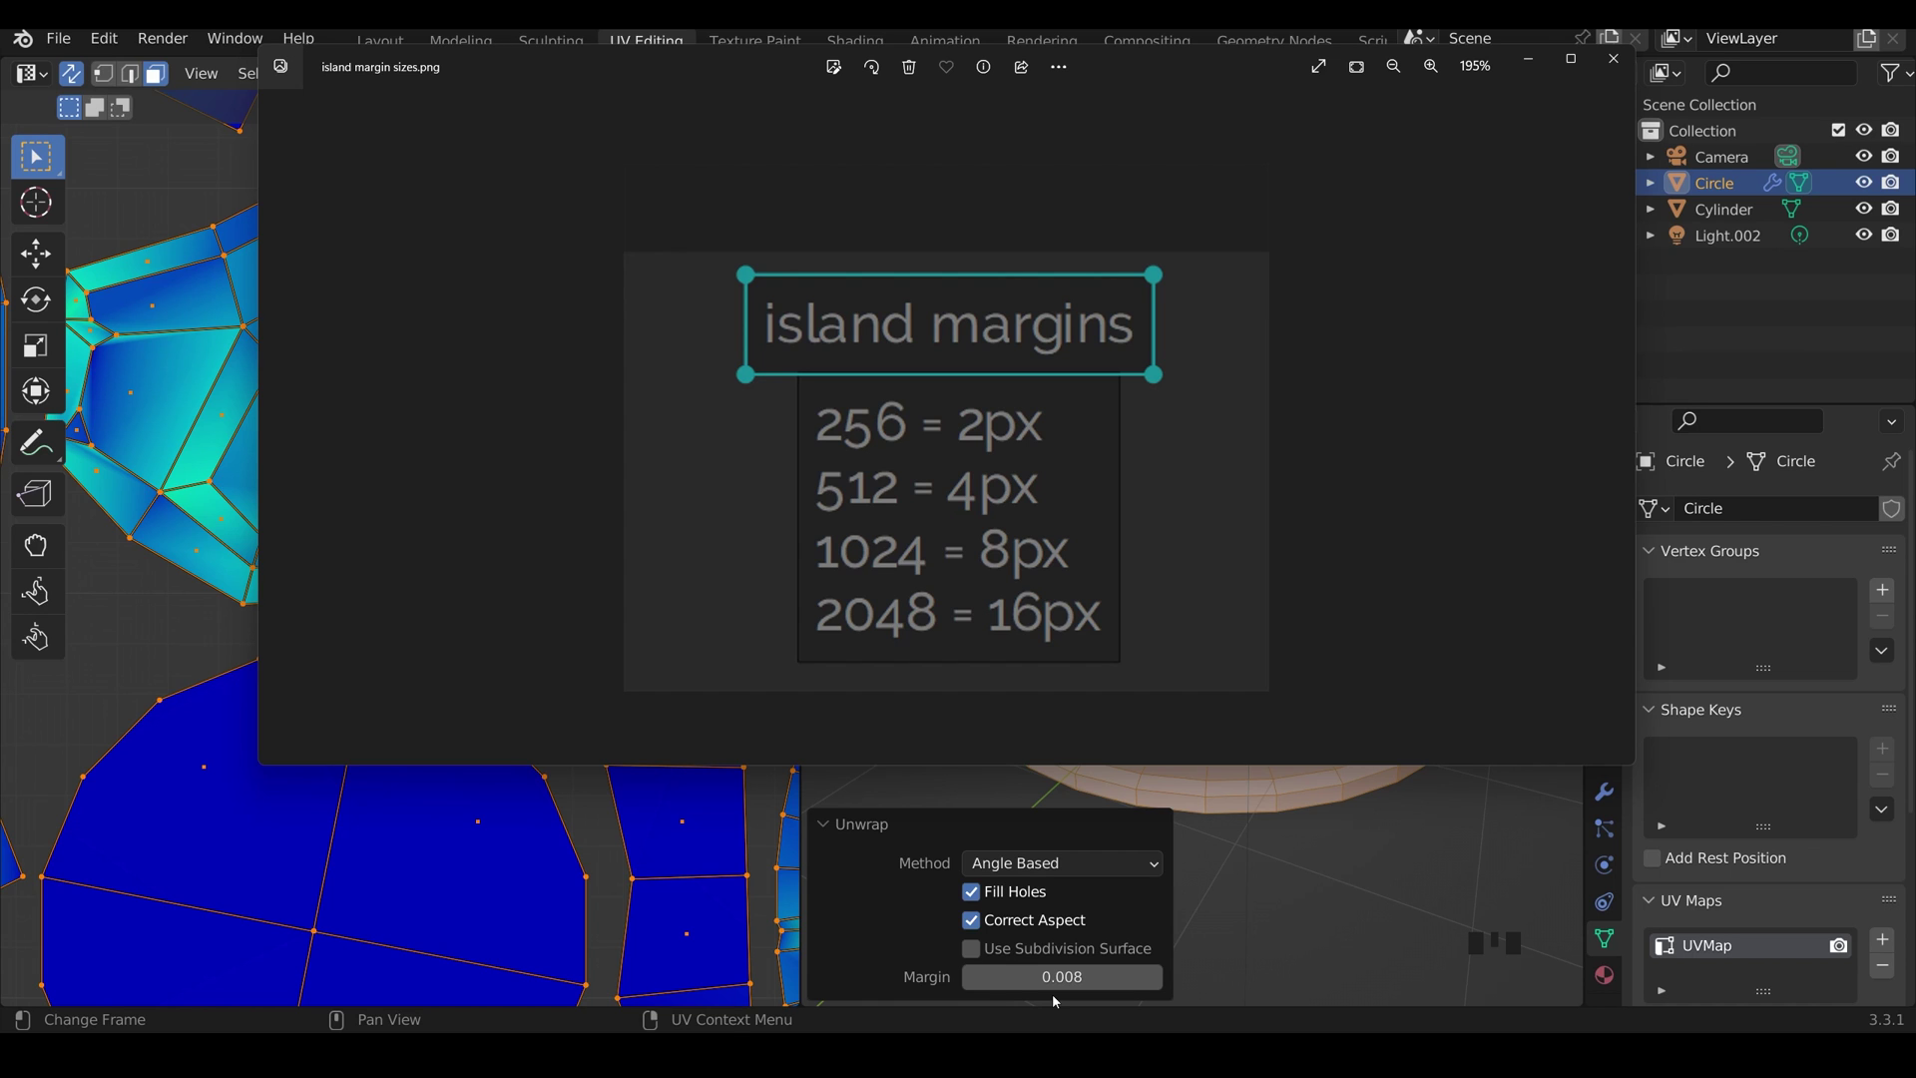
# Send the margin chart behind Blender to reveal the tower's 0.008-margin UV layout.
pyautogui.click(1247, 945)
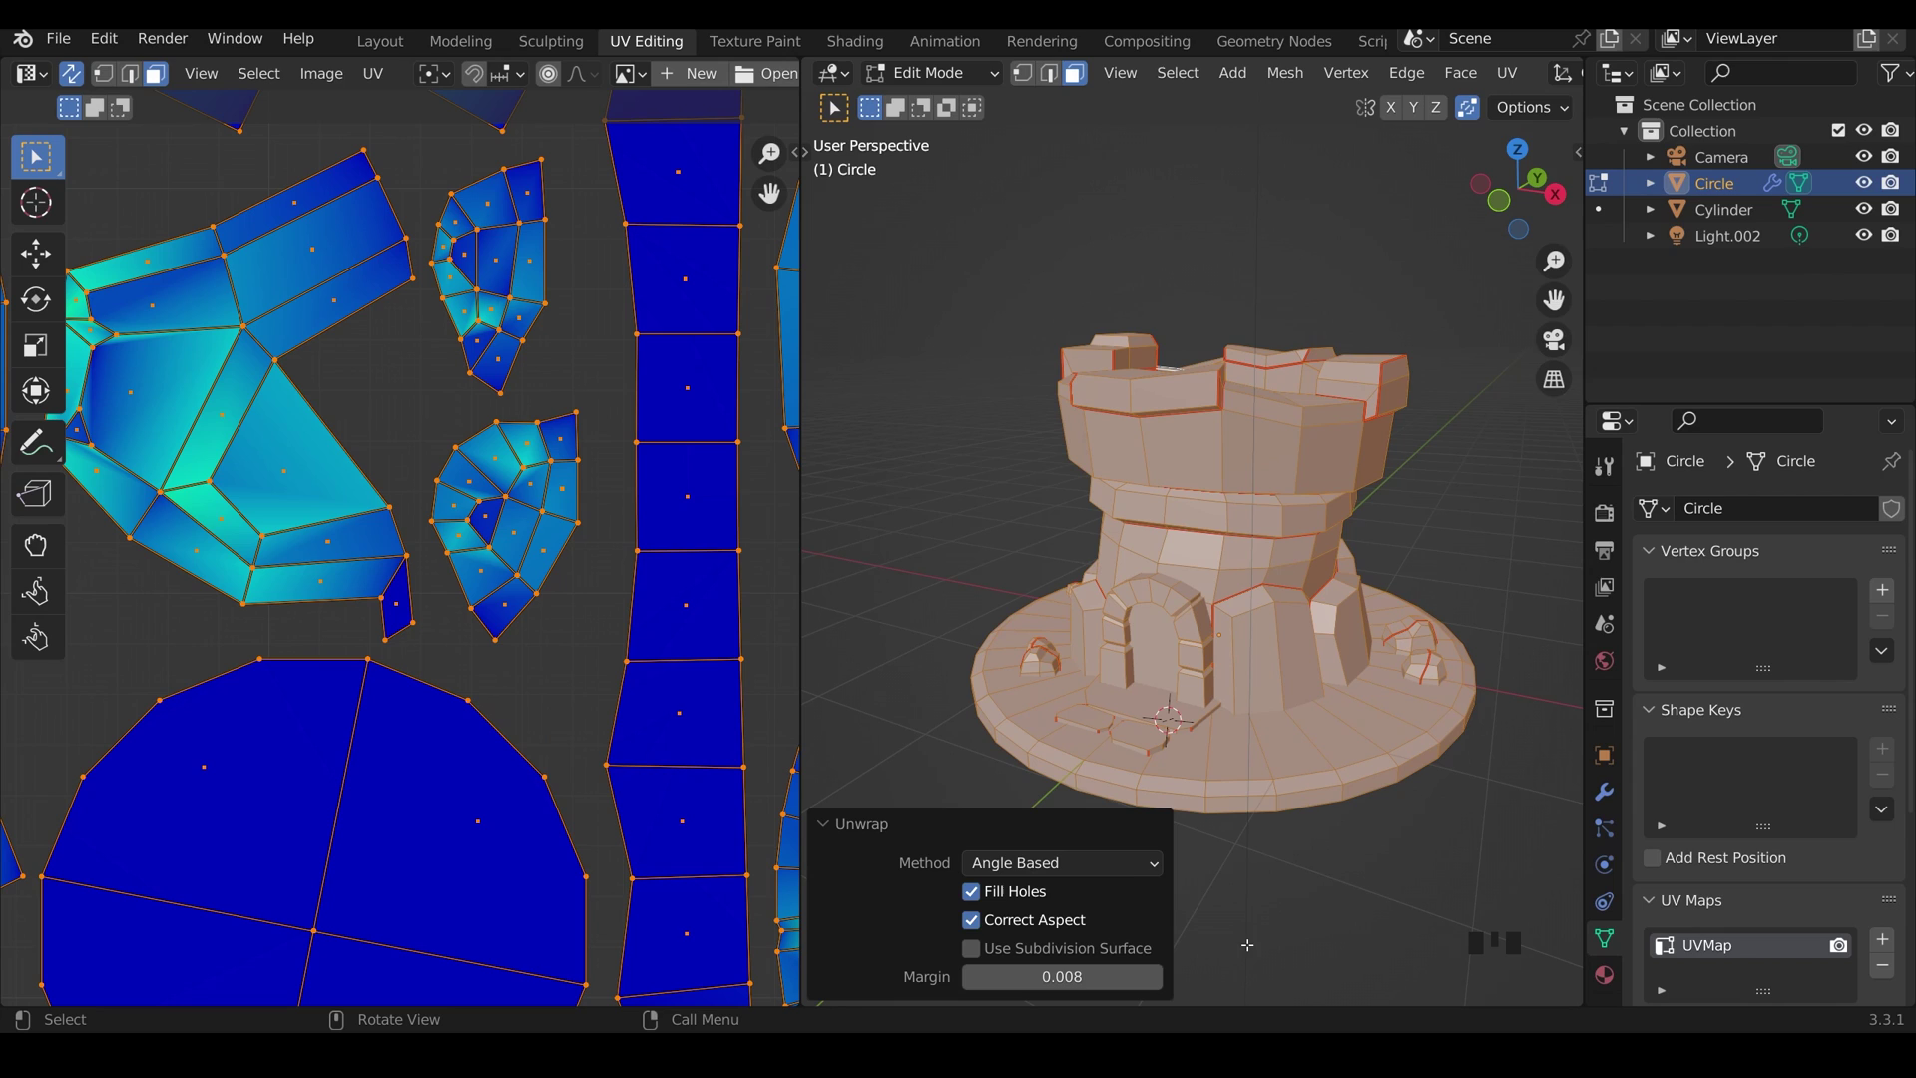